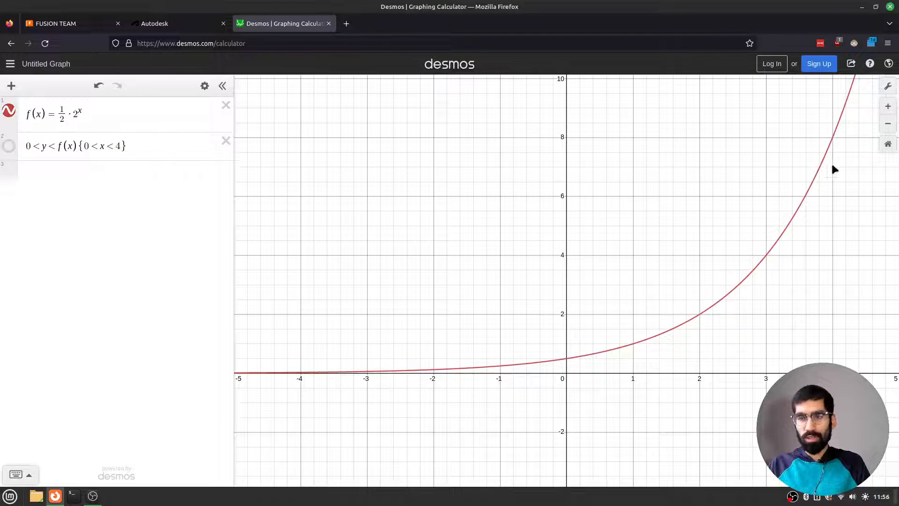
- Show the shaded region under f(x) = 1/2 · 2^x between x = 0 and x = 4 on the graph
left_click(97, 118)
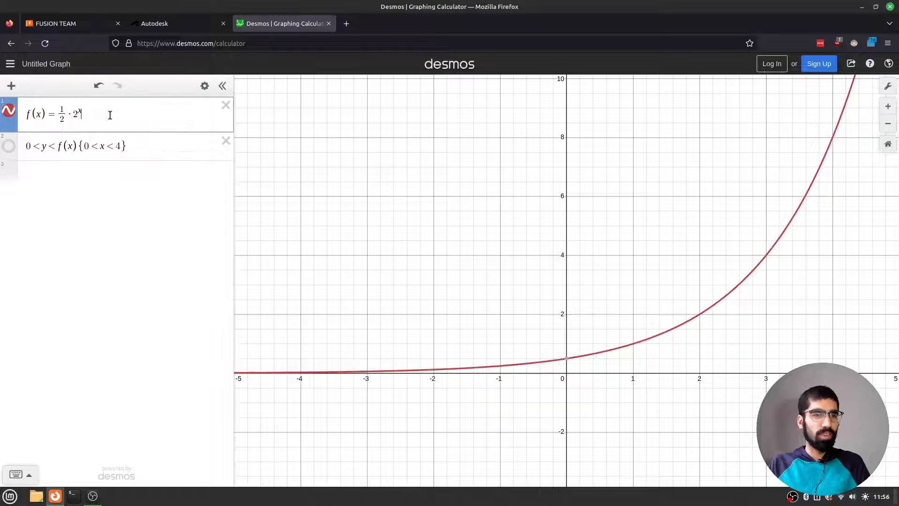
key("ctrl+a")
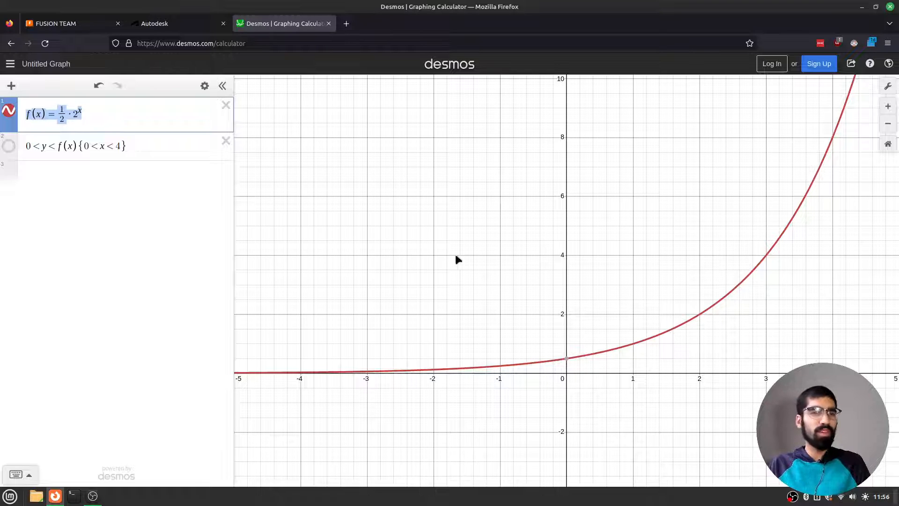
left_click(159, 113)
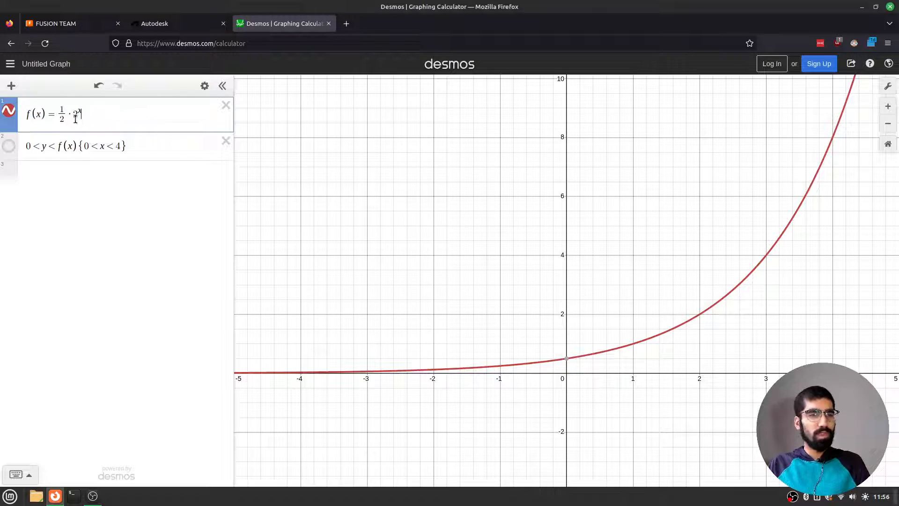
left_click_drag(75, 118, 19, 120)
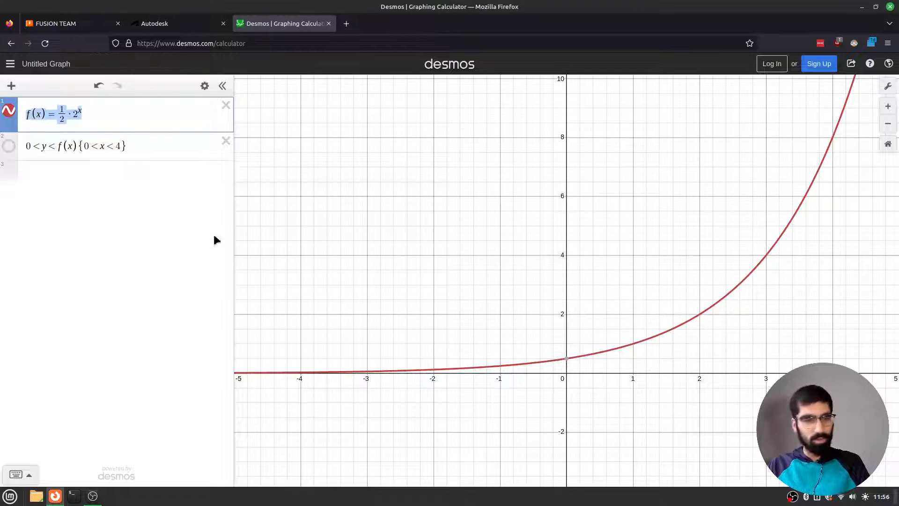
left_click(9, 145)
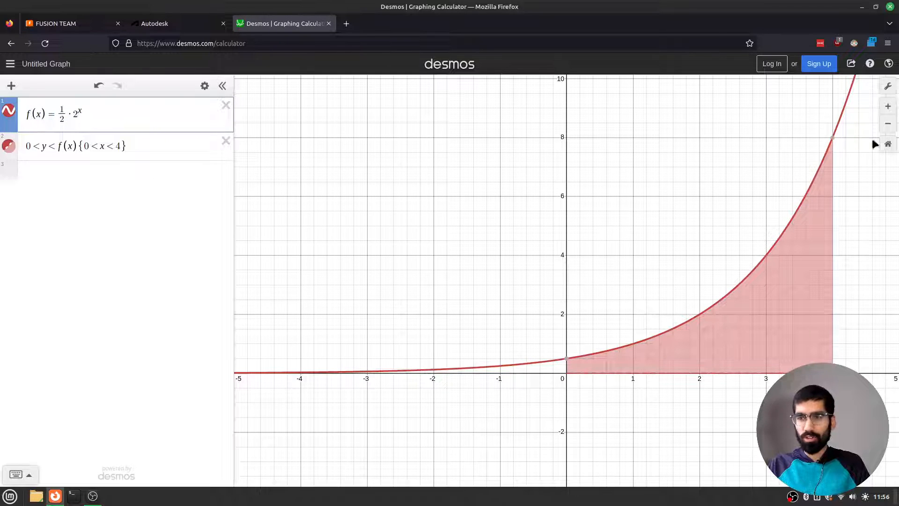
left_click(712, 159)
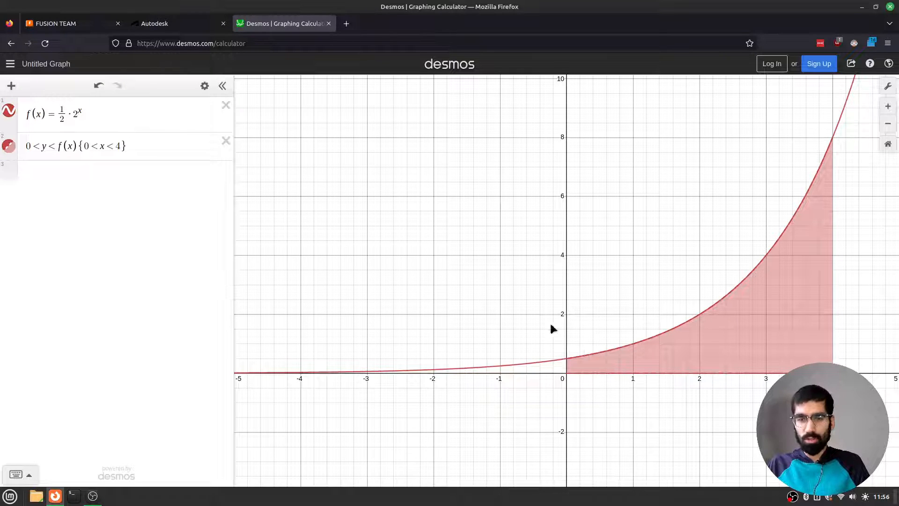
left_click_drag(88, 115, 19, 122)
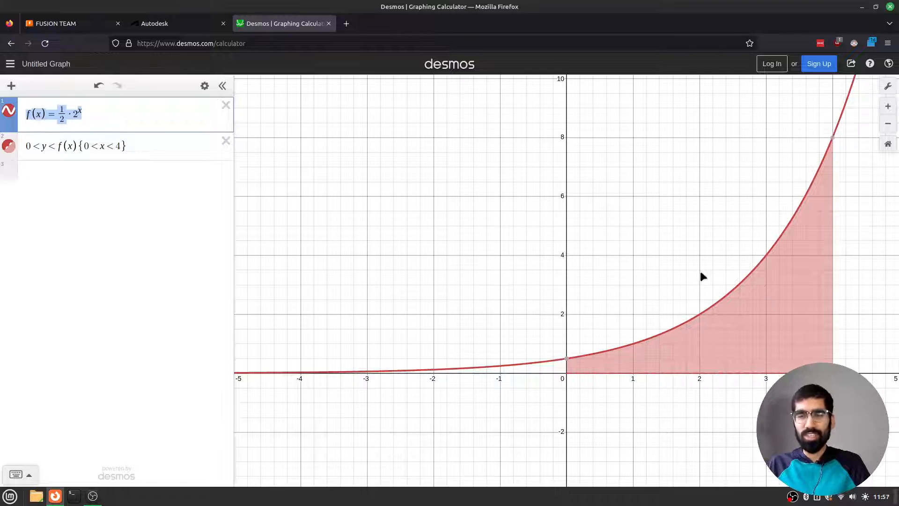
left_click(631, 253)
- Switch to Fusion 360, look at the model from the front, and start a sketch on the front plane at the origin
left_click(177, 24)
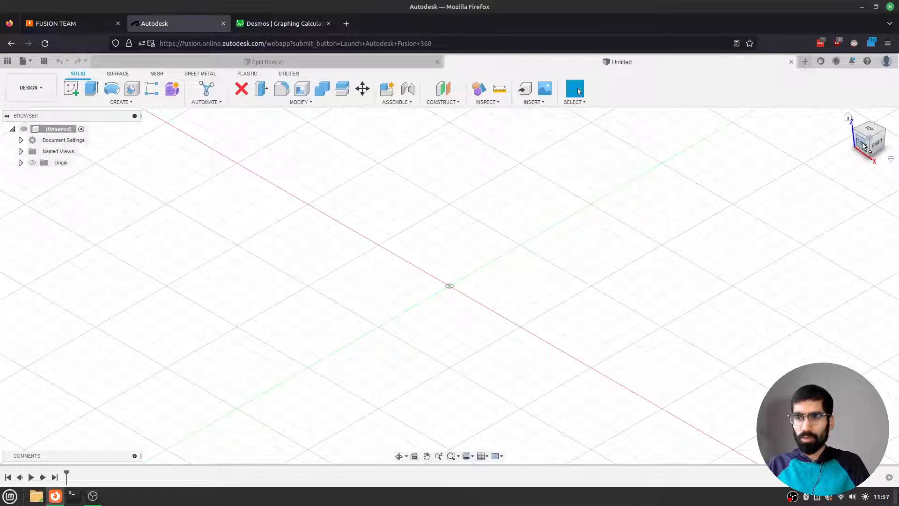
left_click(863, 147)
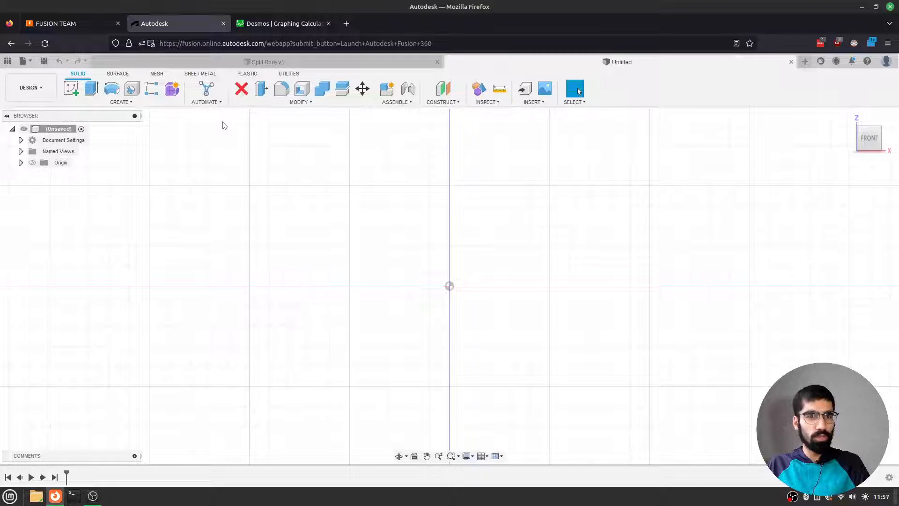
key("c")
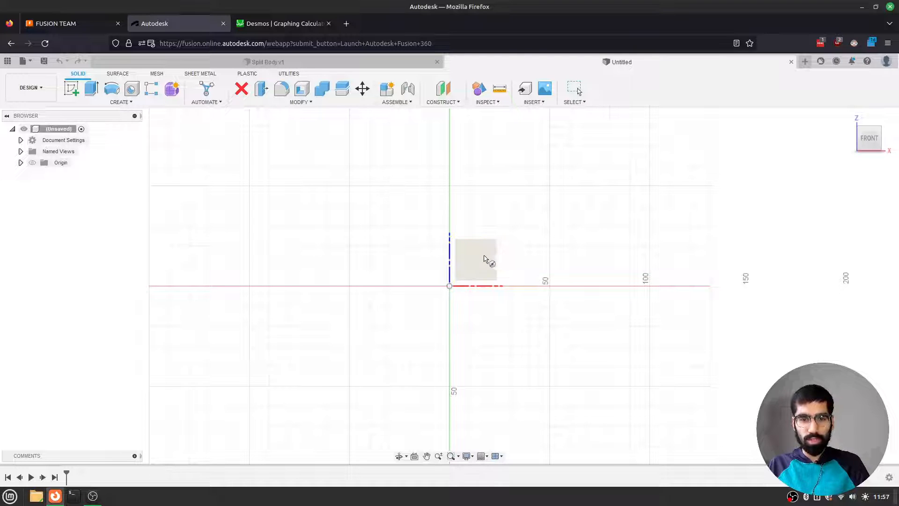
left_click(482, 257)
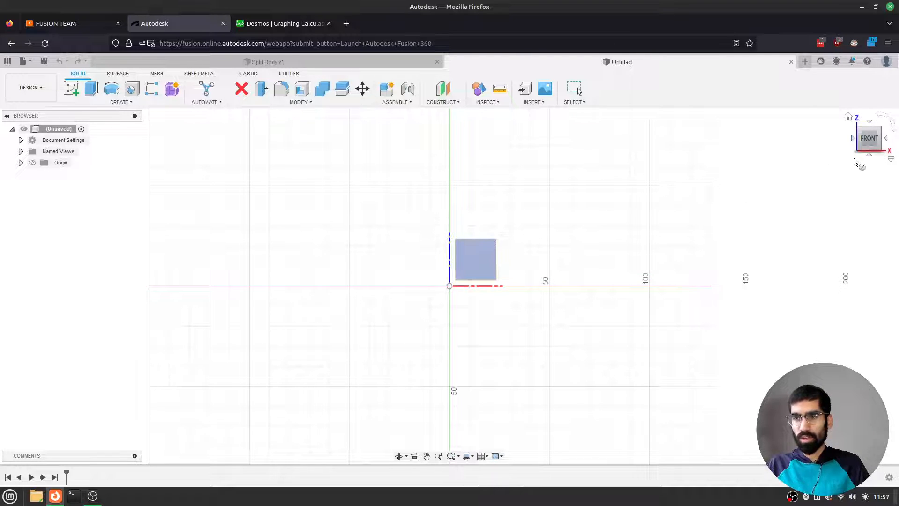
key("c")
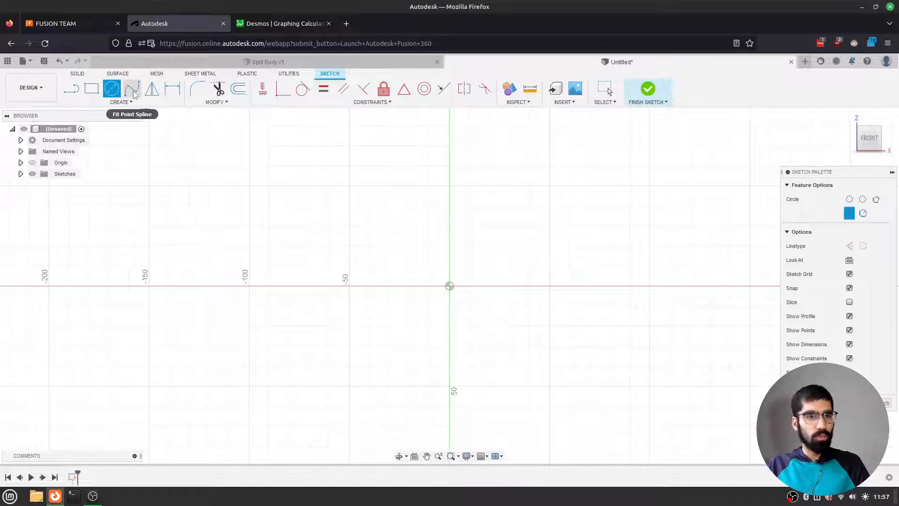
left_click(133, 92)
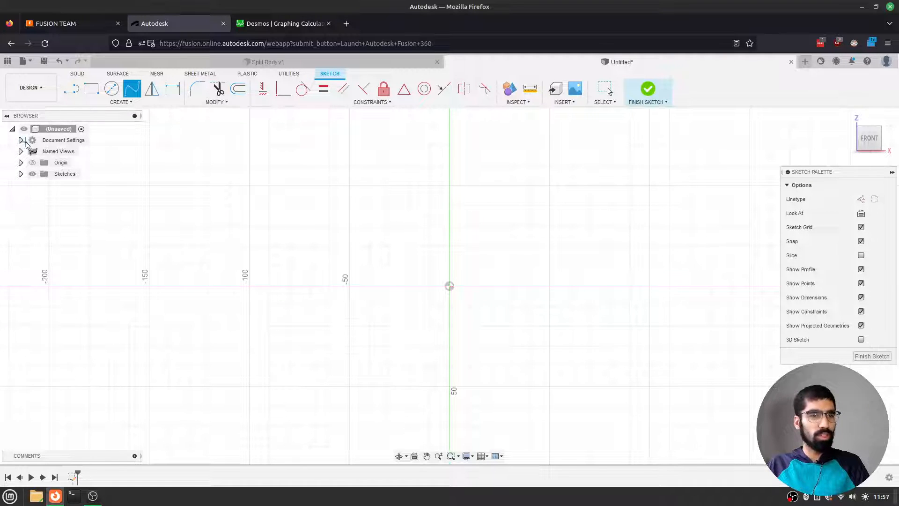
- Change the document's active units to centimeters
left_click(21, 139)
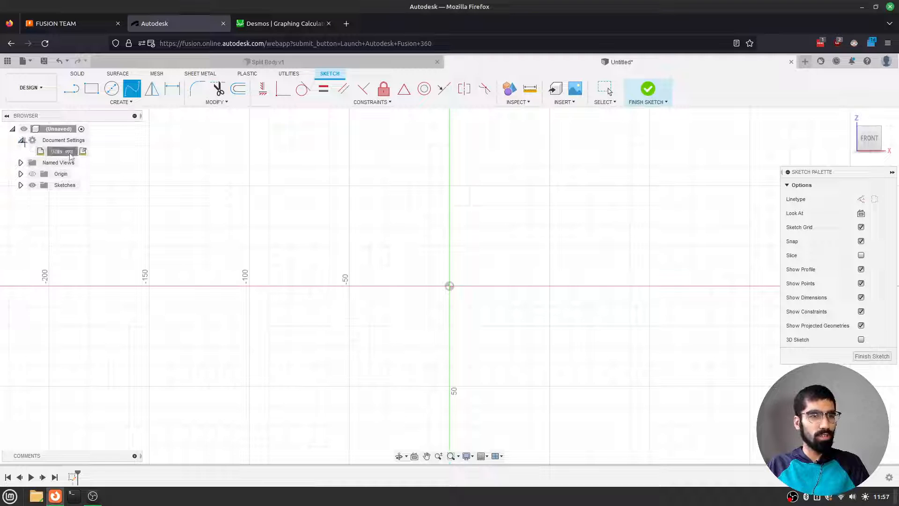
left_click(82, 151)
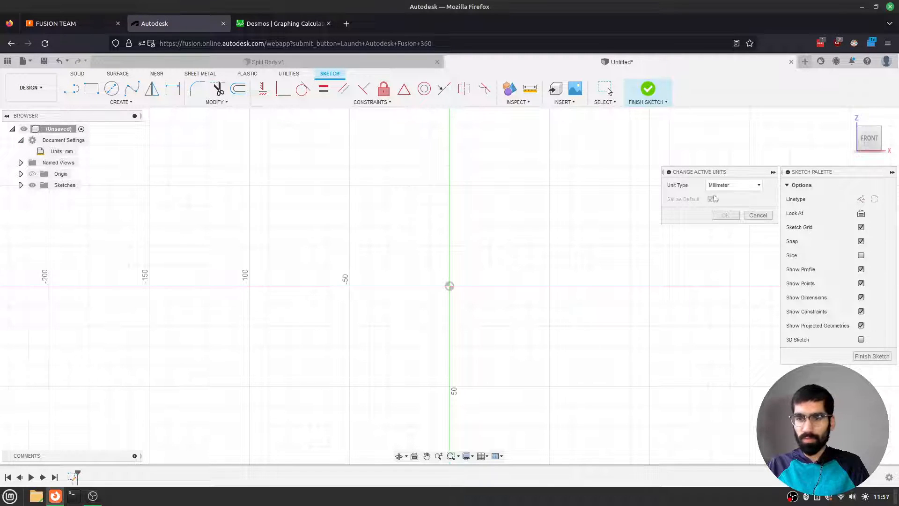
left_click(731, 185)
left_click(724, 204)
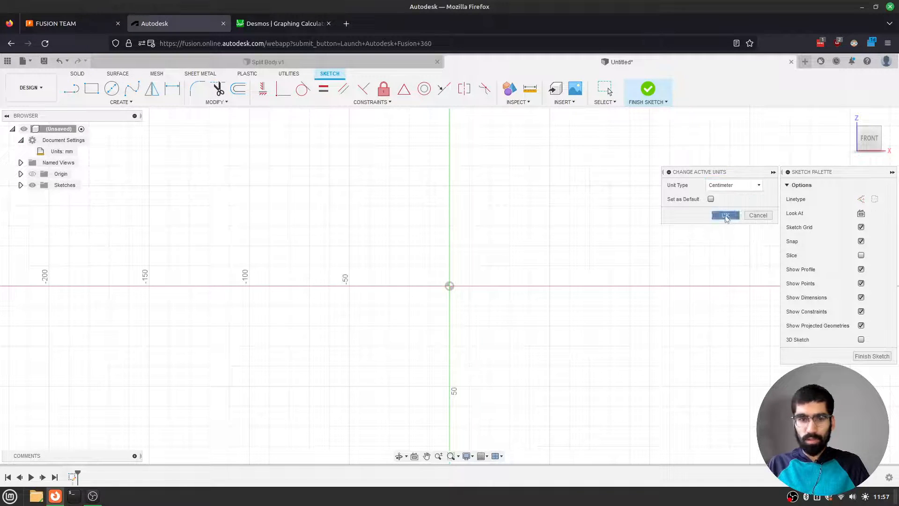
left_click(725, 216)
scroll(463, 286, "up", 3)
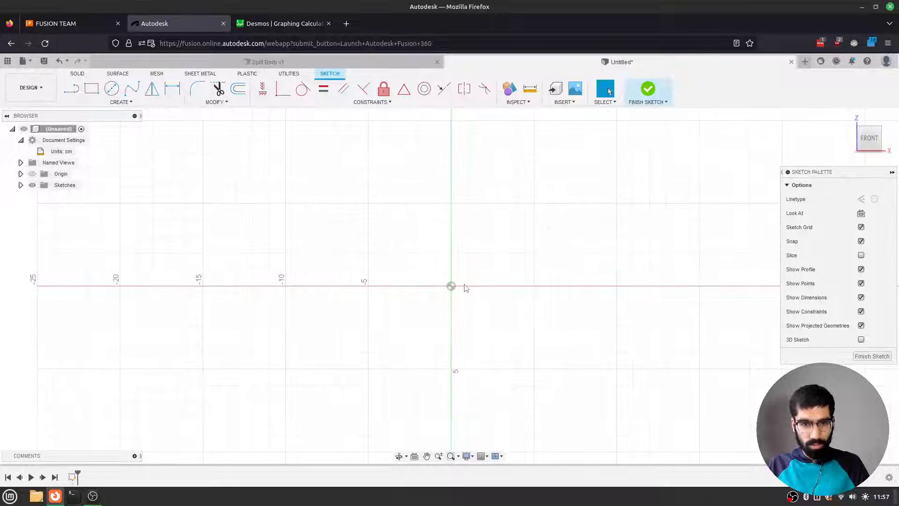
scroll(447, 283, "up", 5)
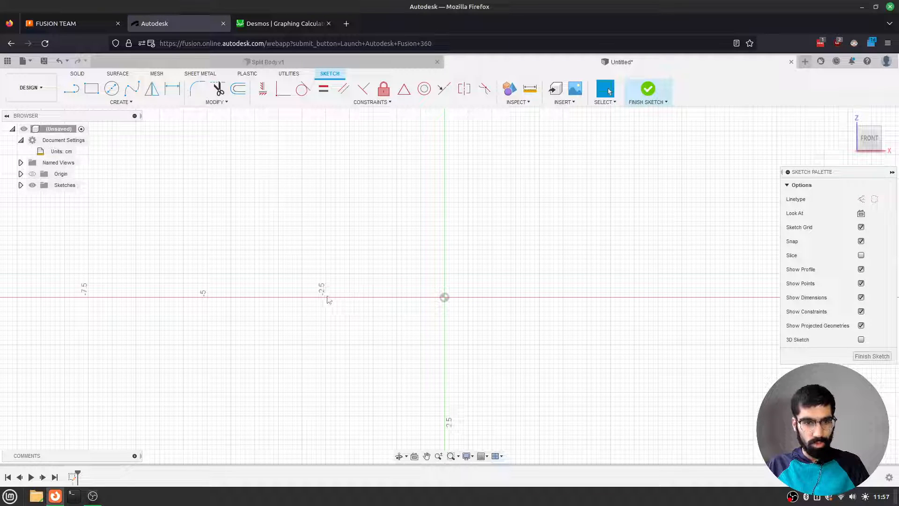
scroll(334, 302, "up", 3)
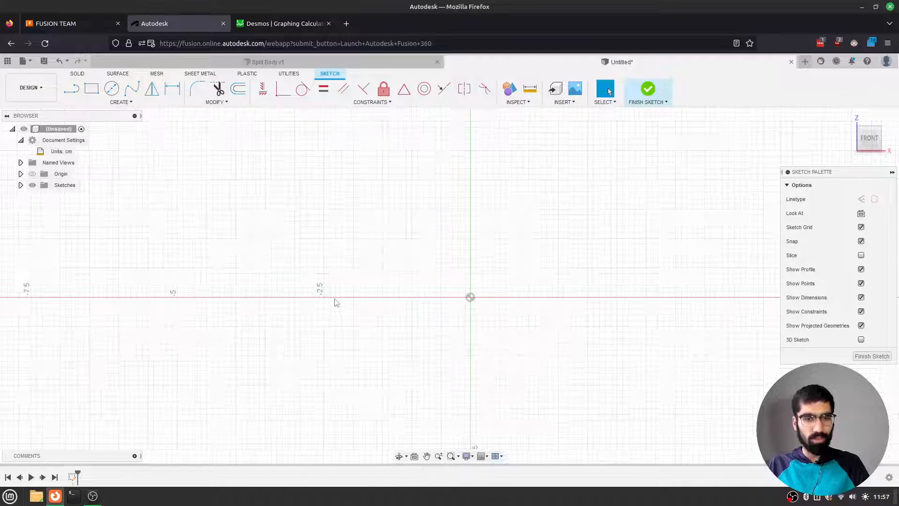
scroll(468, 287, "down", 4)
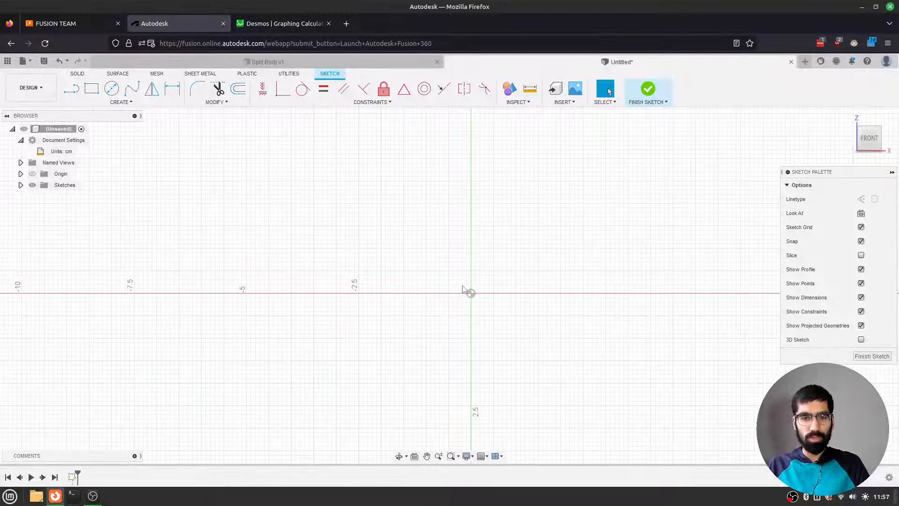
scroll(470, 289, "down", 3)
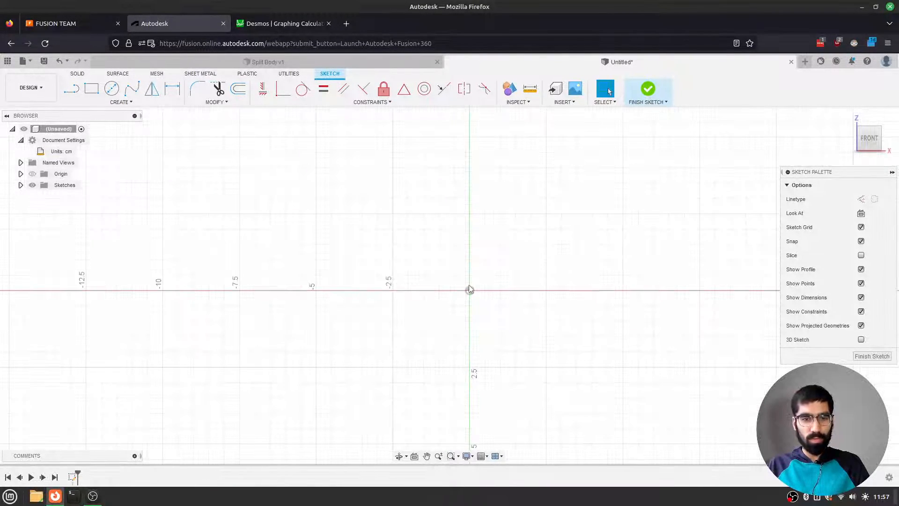
scroll(469, 287, "down", 1)
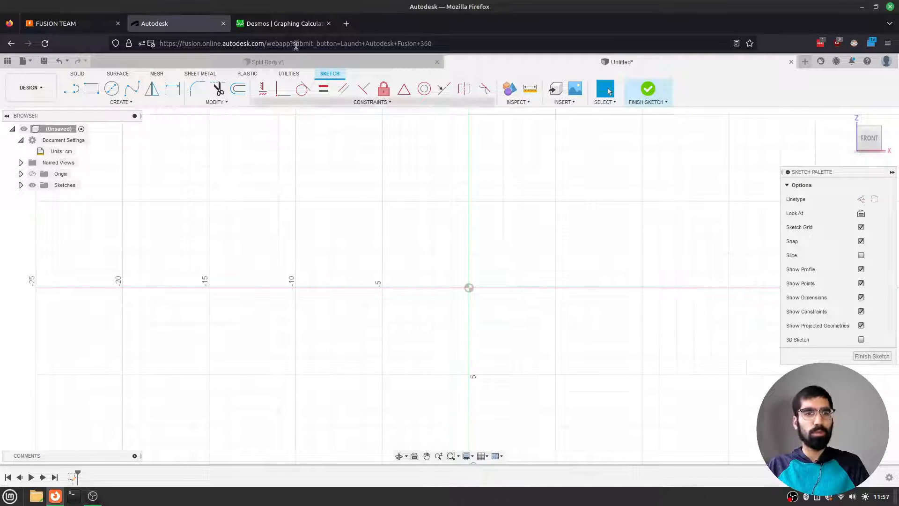
- Switch to the Desmos graph and read the coordinates of the region's curve endpoints at x = 0 and x = 4
left_click(281, 24)
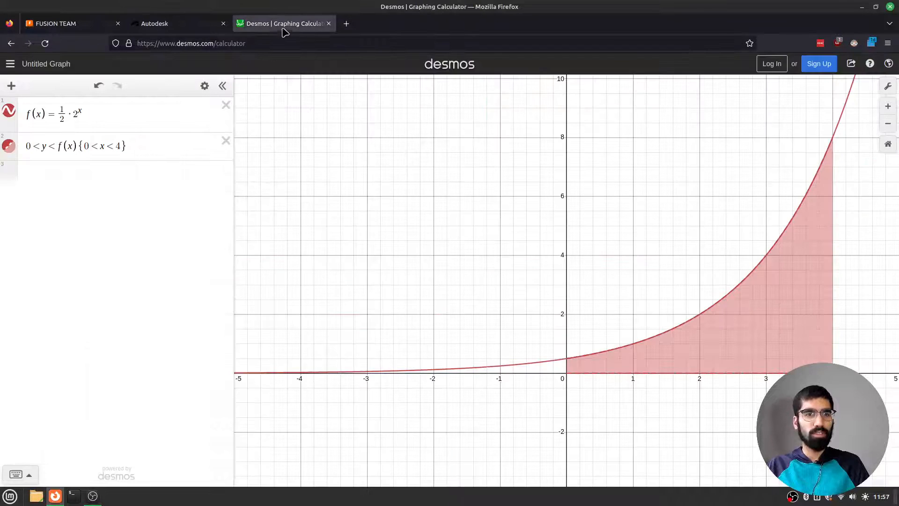
left_click(566, 358)
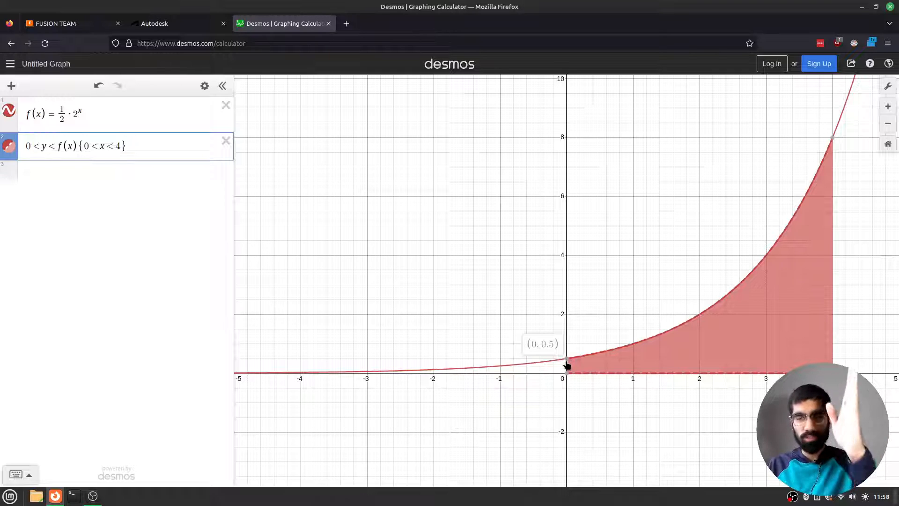
left_click(567, 361)
mouse_move(633, 345)
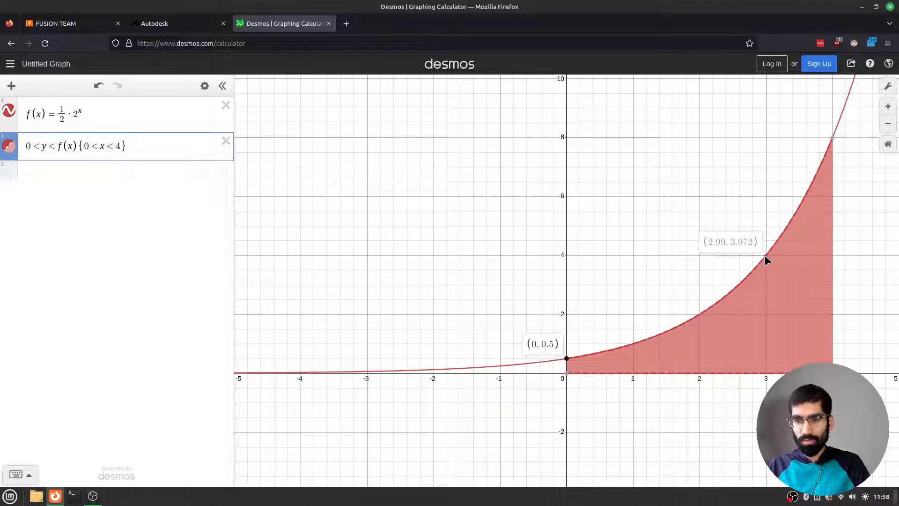
left_click(832, 140)
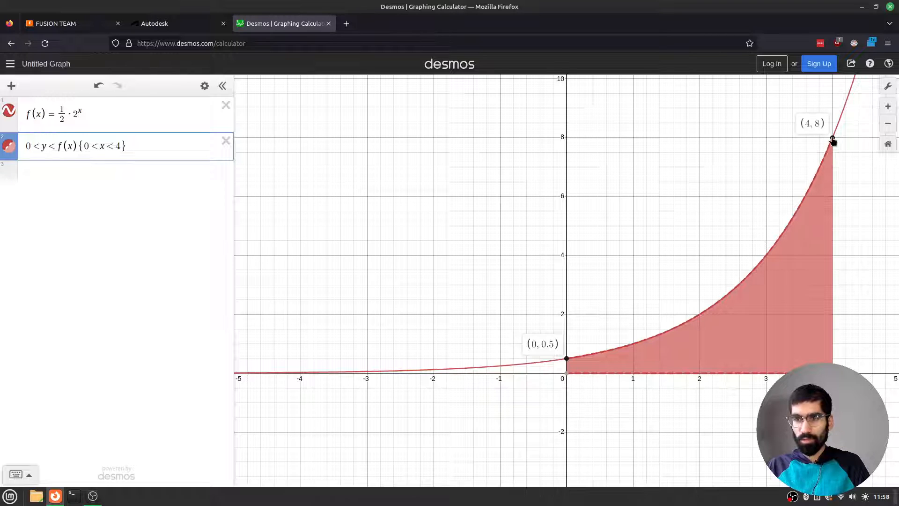
- In the Fusion 360 sketch, draw a fit point spline through (0, 0.5), (1, 1), (2, 2), (3, 4) and (4, 8) cm
left_click(179, 27)
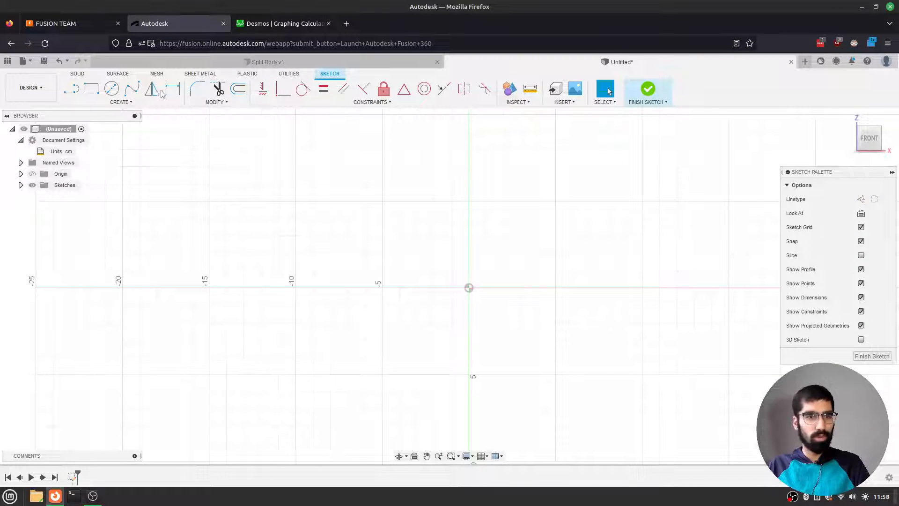
left_click(133, 90)
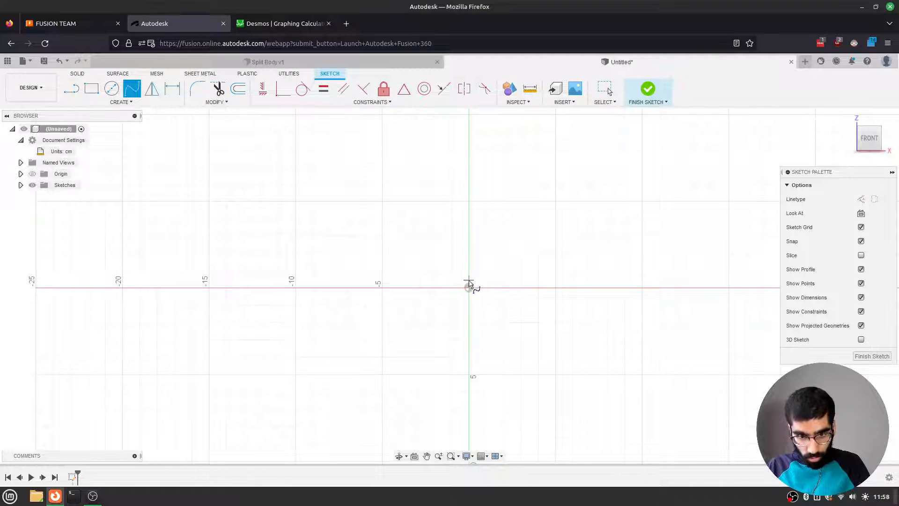
left_click(468, 280)
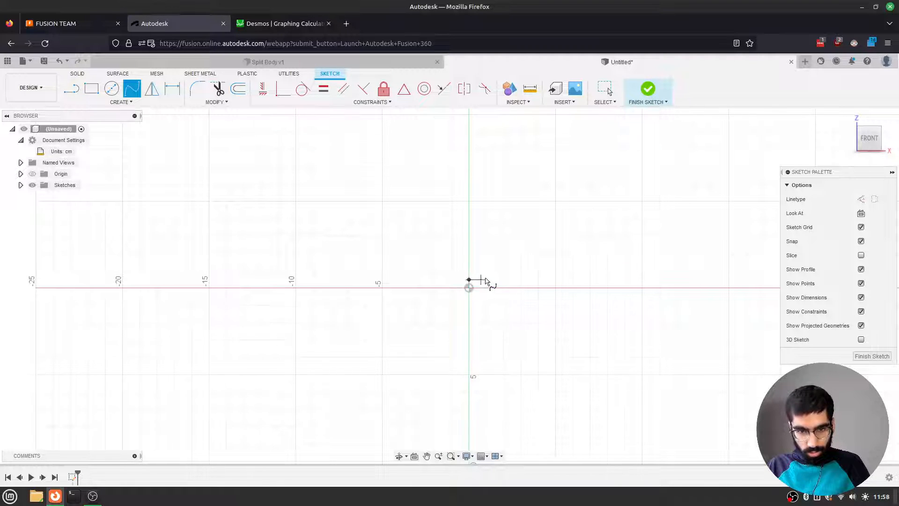
left_click(485, 271)
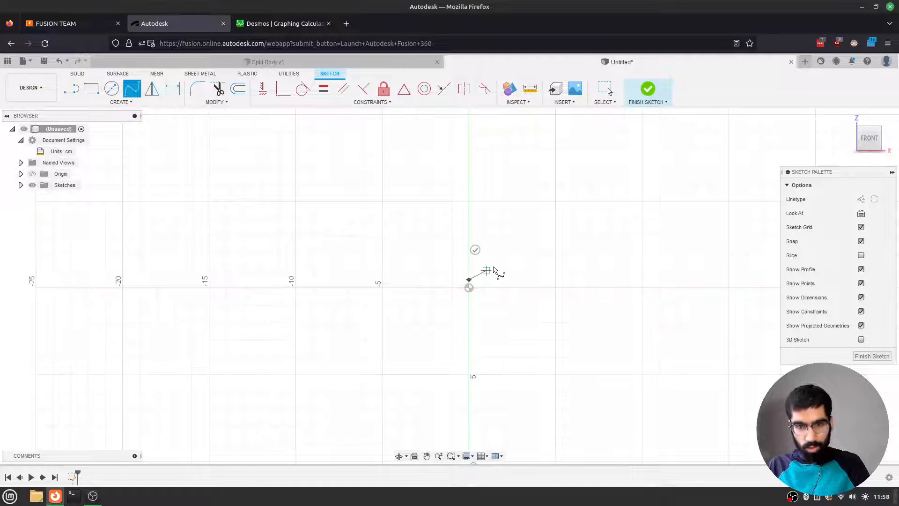
left_click(503, 254)
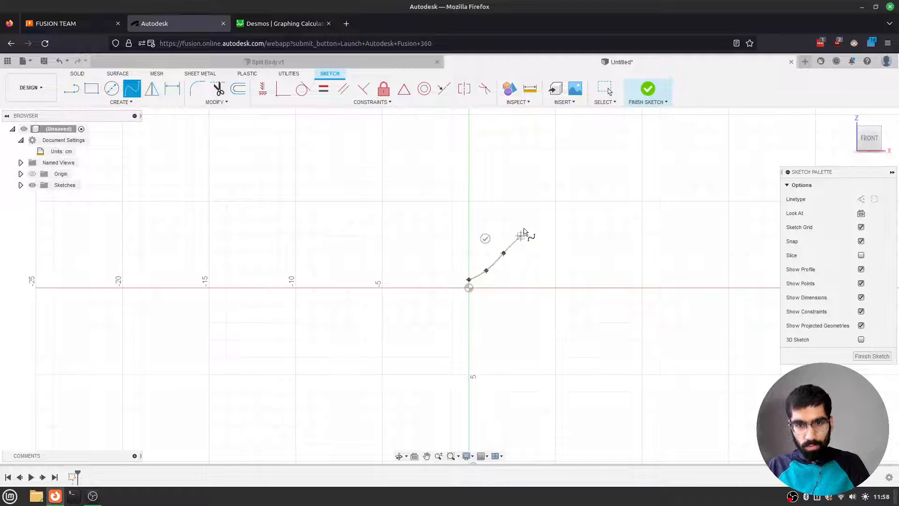
left_click(520, 218)
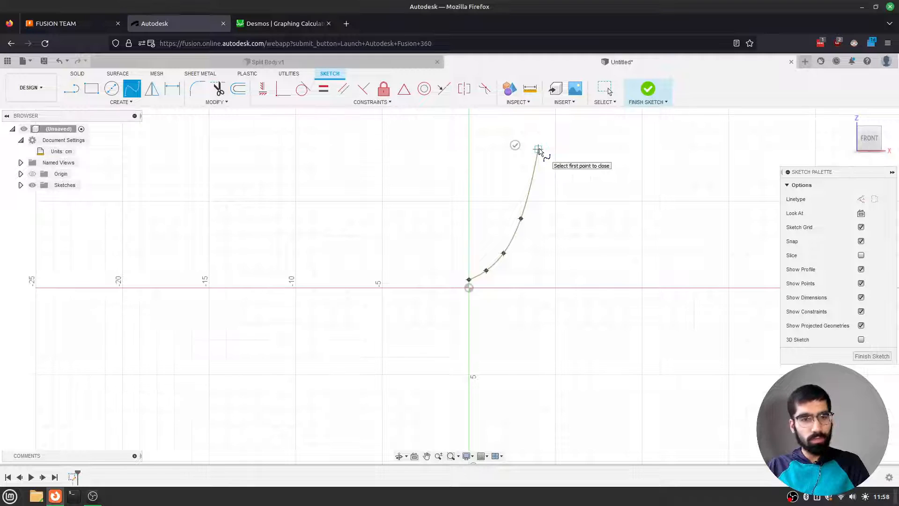
left_click(538, 150)
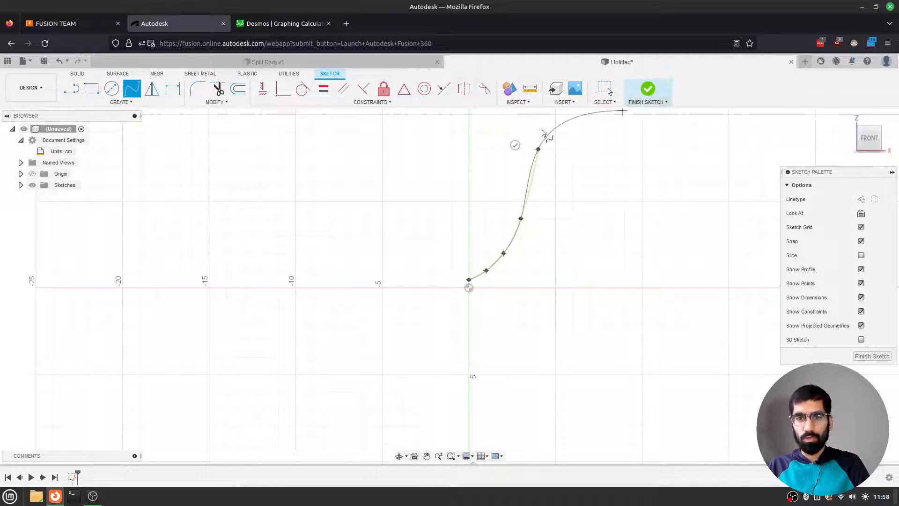
left_click(515, 145)
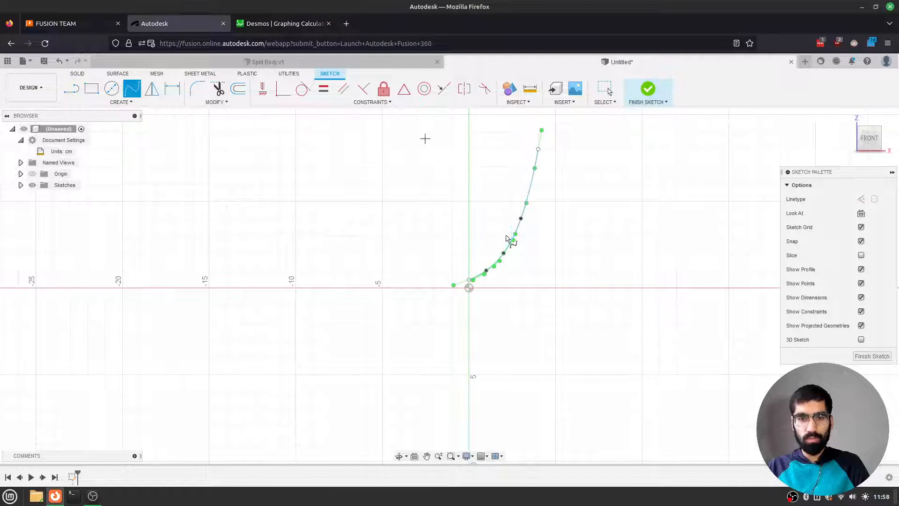
- Check the Desmos region and draw a vertical sketch line between the spline's lower endpoint and the origin
left_click(281, 24)
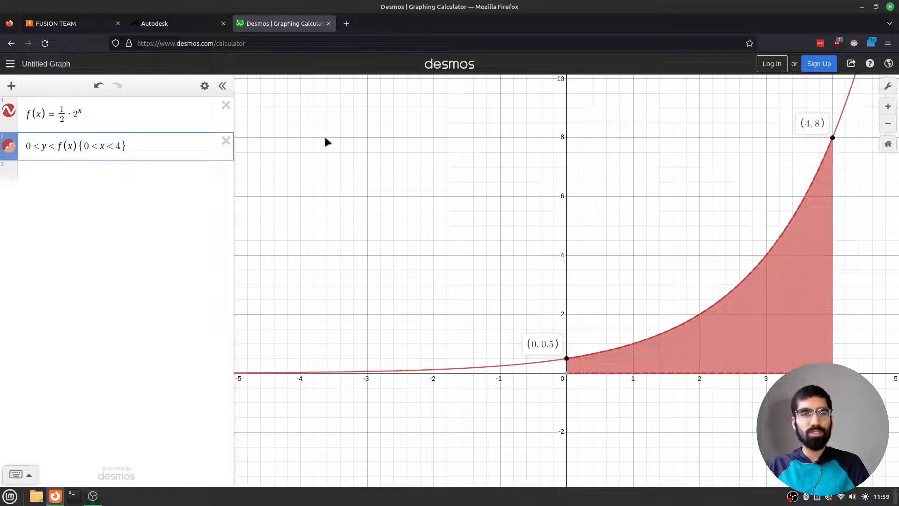
left_click(177, 24)
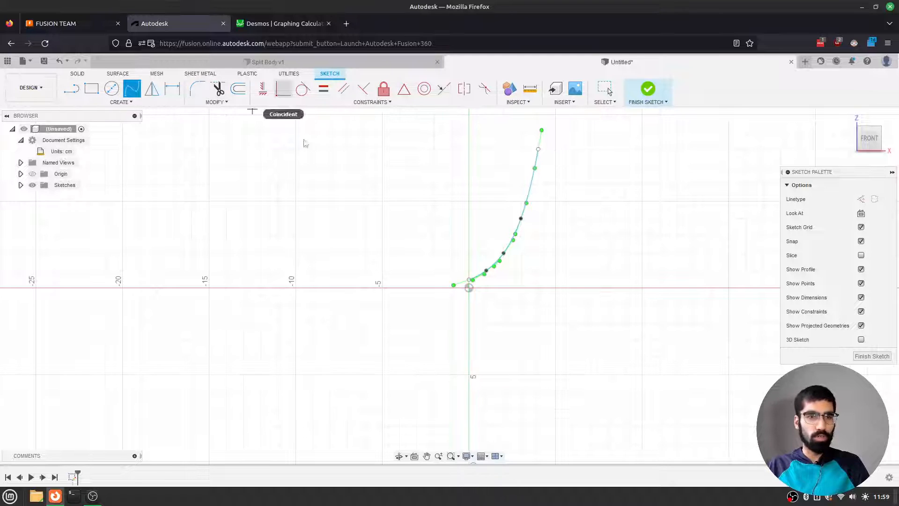
key("l")
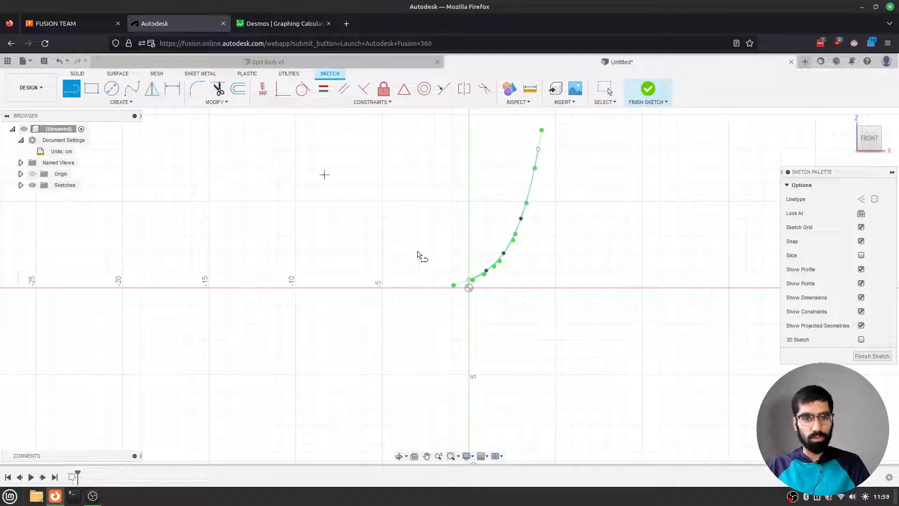
left_click(469, 285)
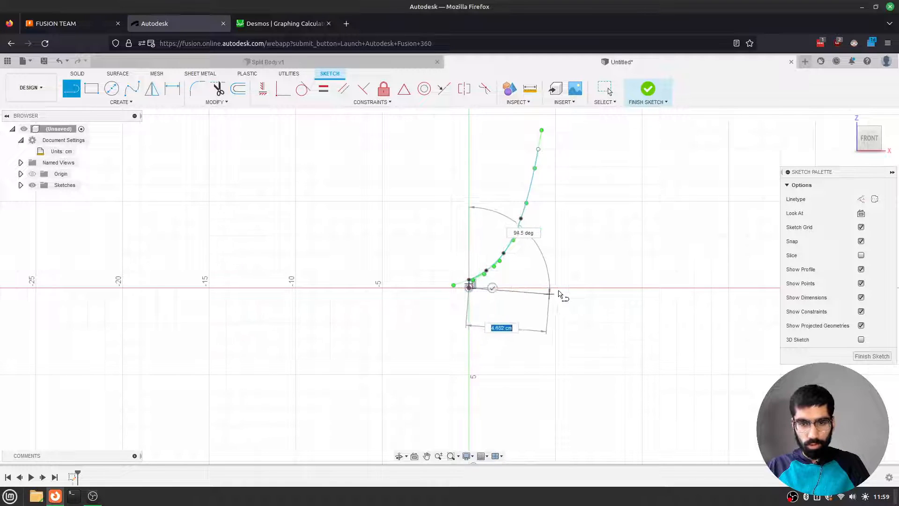
left_click(537, 285)
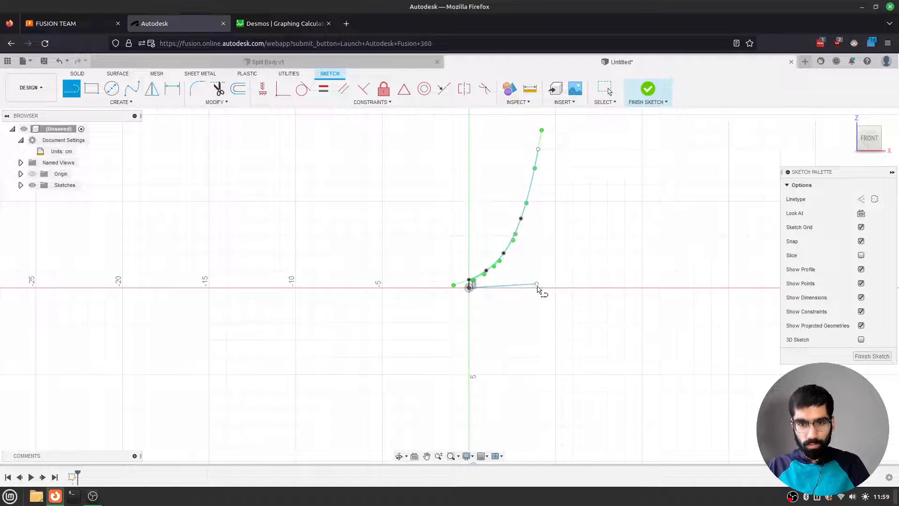
key("Escape")
key("ctrl+z")
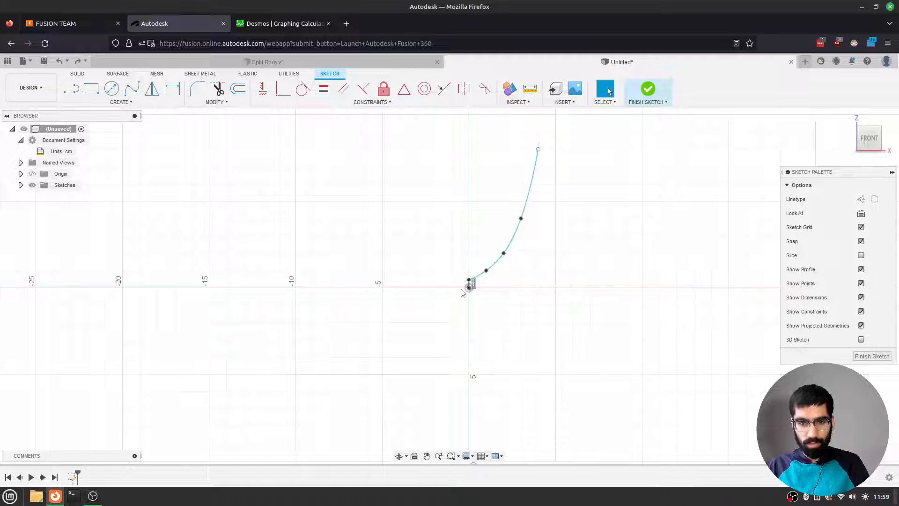
- Close the region with a 4 cm horizontal line from the origin and a vertical line up to the spline's upper endpoint, and finish the sketch
key("l")
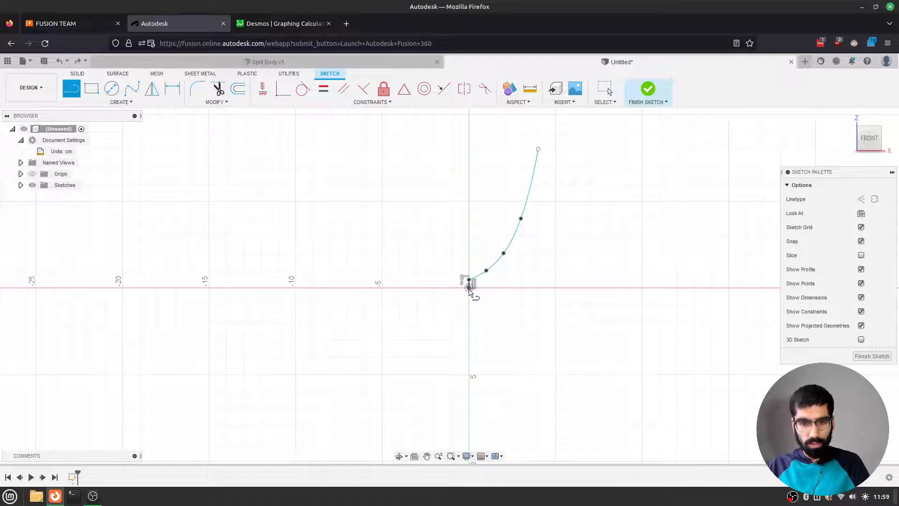
left_click(468, 287)
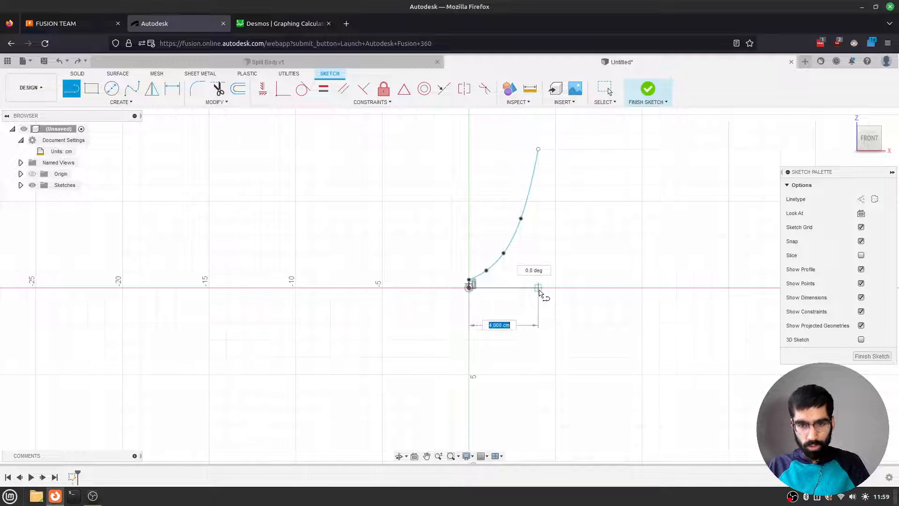
left_click(538, 287)
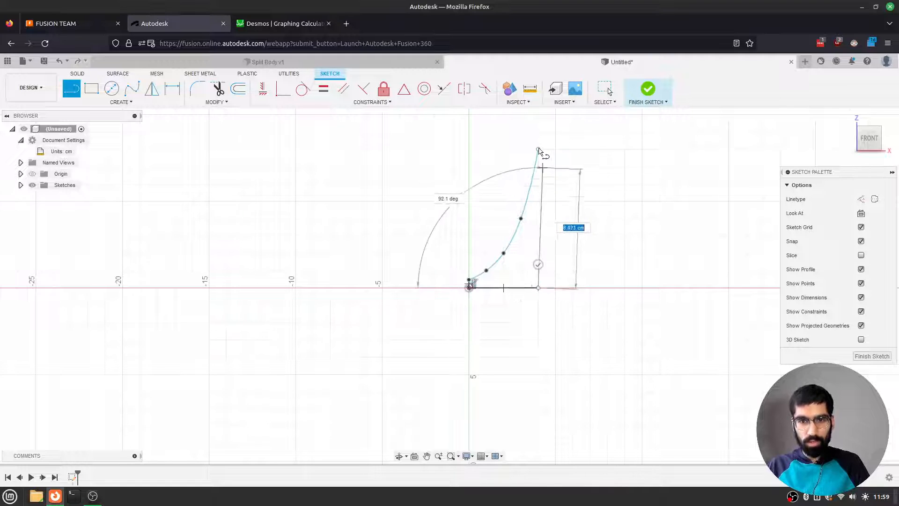
left_click(538, 150)
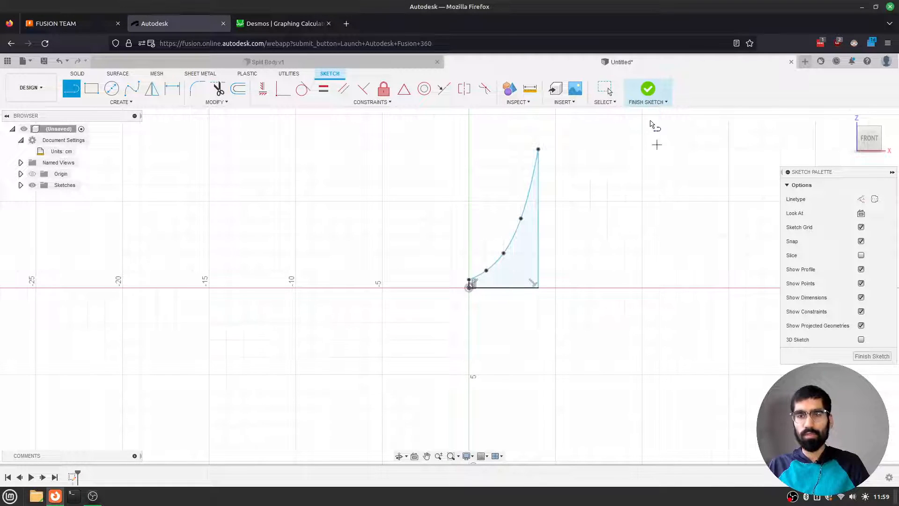
left_click(648, 90)
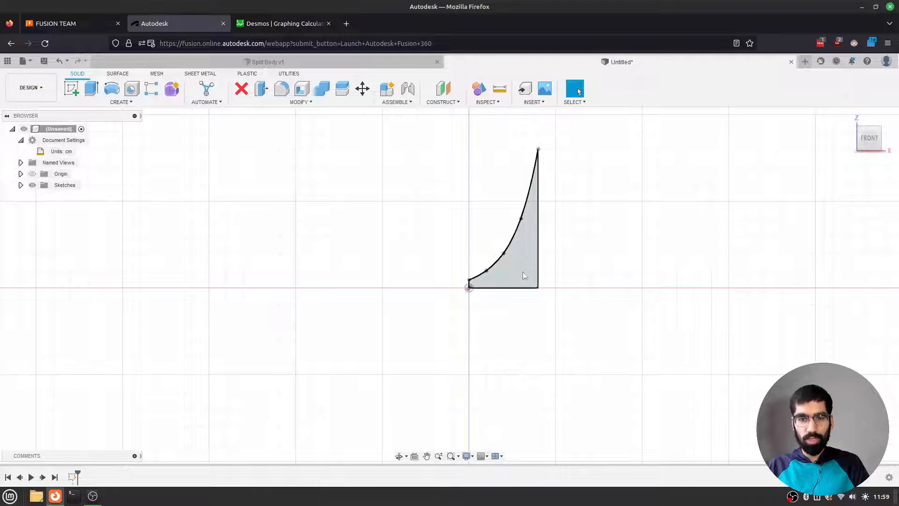
- Compare the sketched profile with the shaded Desmos region and examine it in 3D from behind and from the home view
left_click(277, 24)
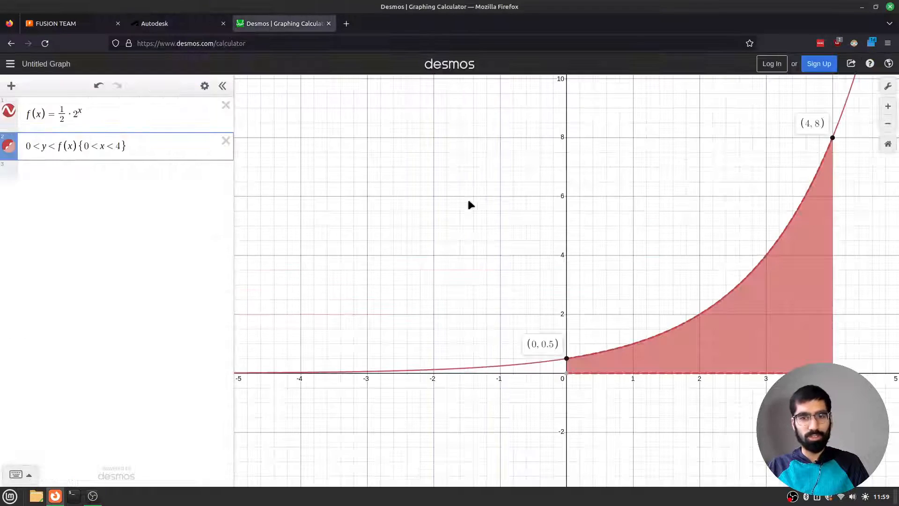
left_click(181, 28)
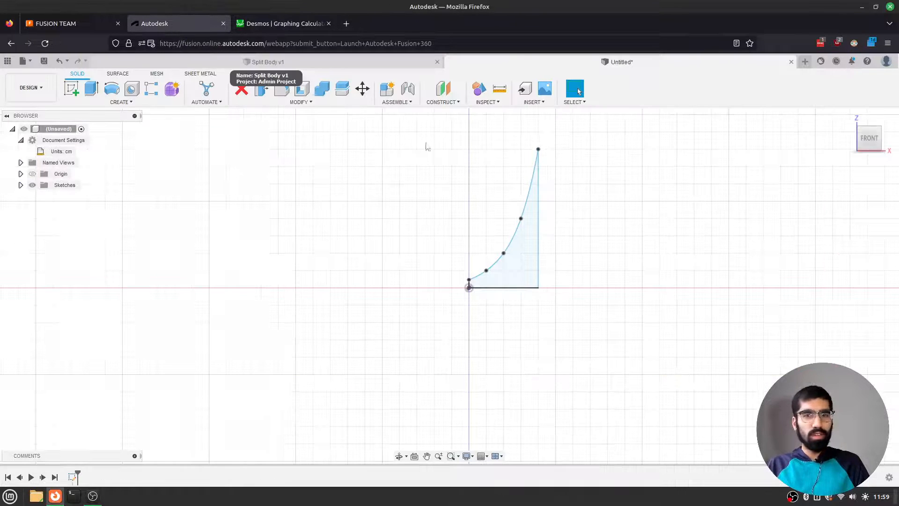
left_click(536, 247)
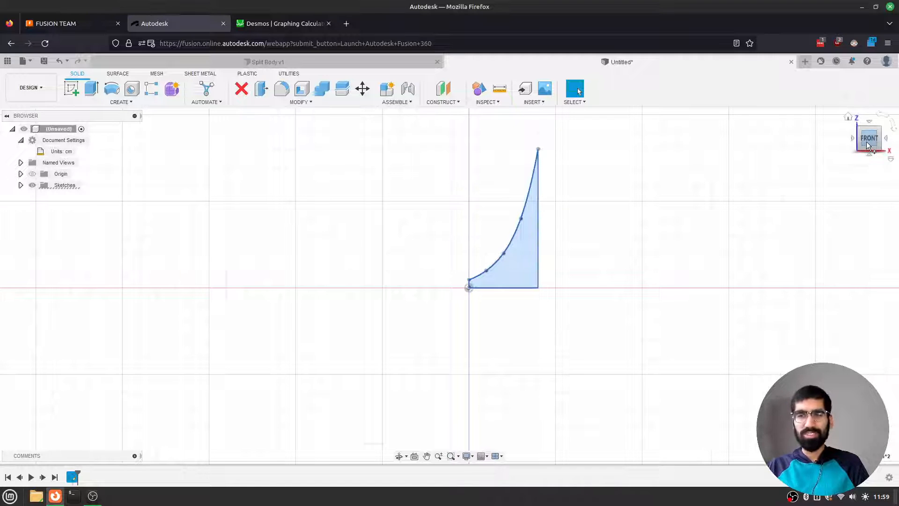
left_click_drag(853, 145, 202, 278)
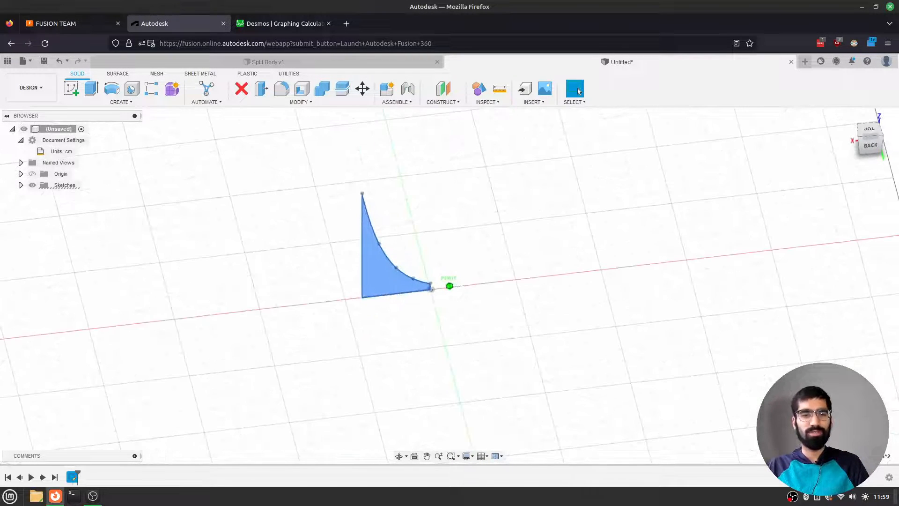
left_click_drag(735, 164, 853, 151)
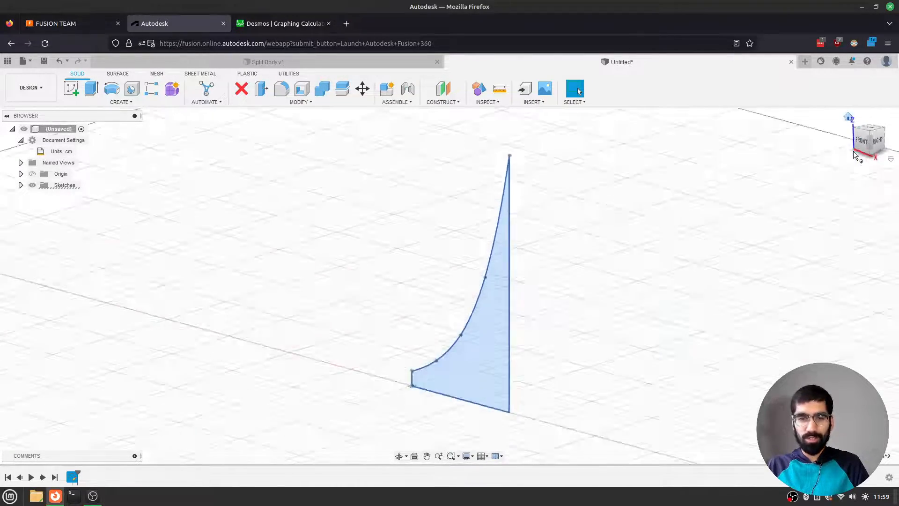
left_click(860, 146)
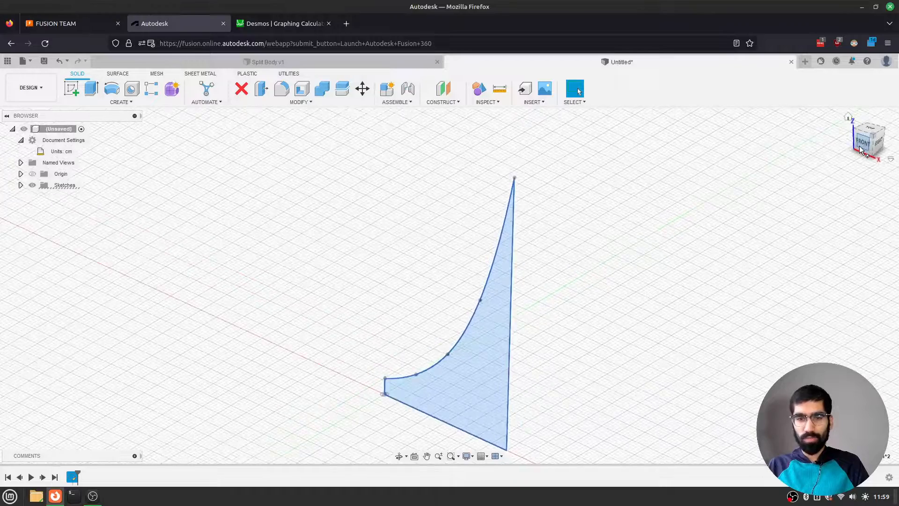
left_click(848, 118)
scroll(605, 376, "up", 2)
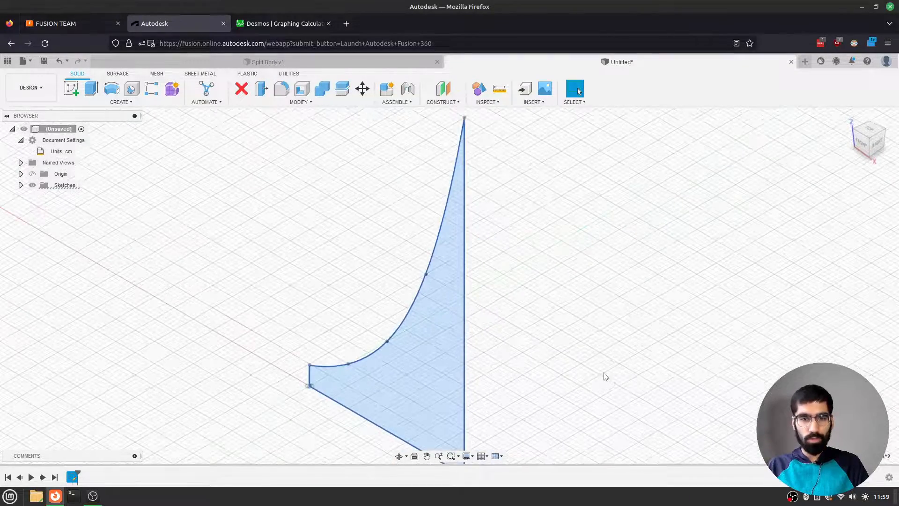
scroll(652, 389, "down", 2)
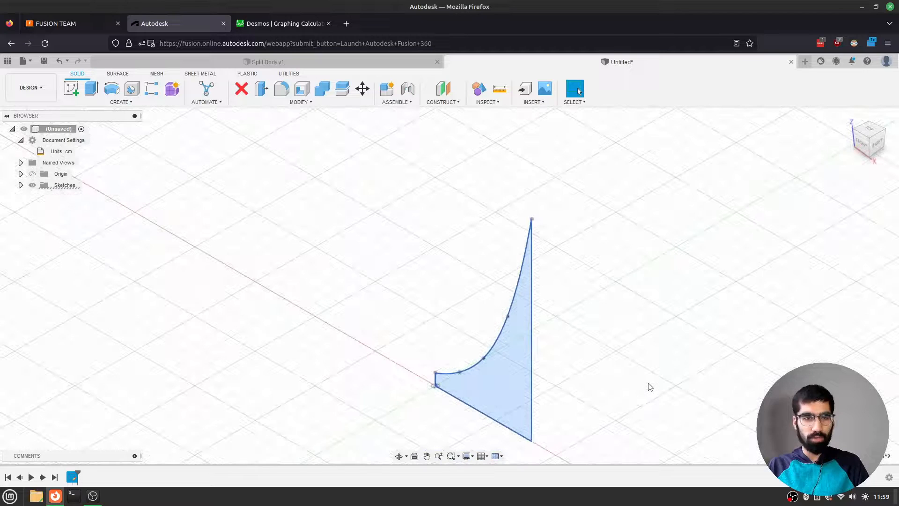
- Hide the sketch and start a Revolve with the red X axis as its axis of rotation
left_click(512, 377)
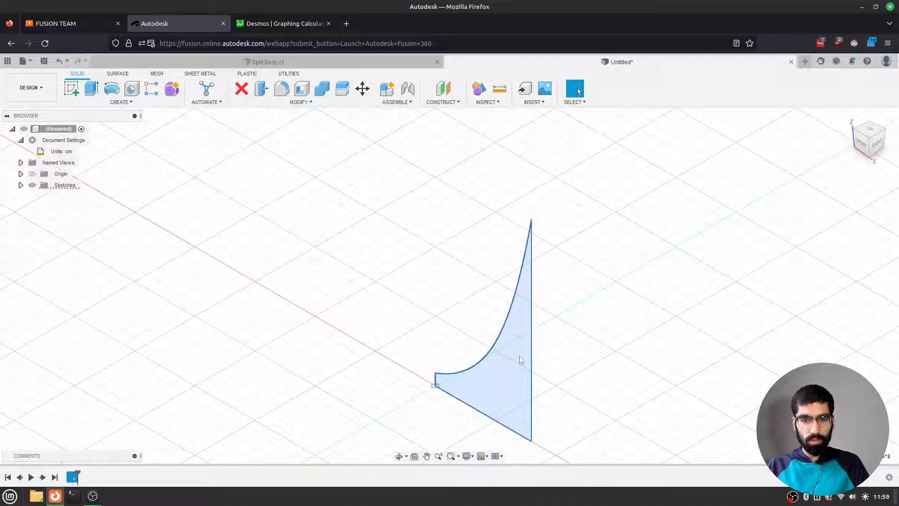
key("Delete")
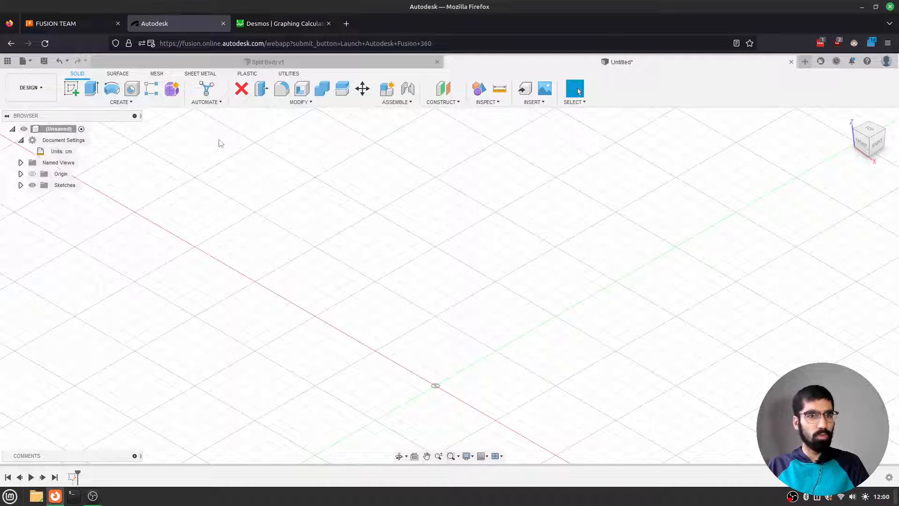
left_click(111, 91)
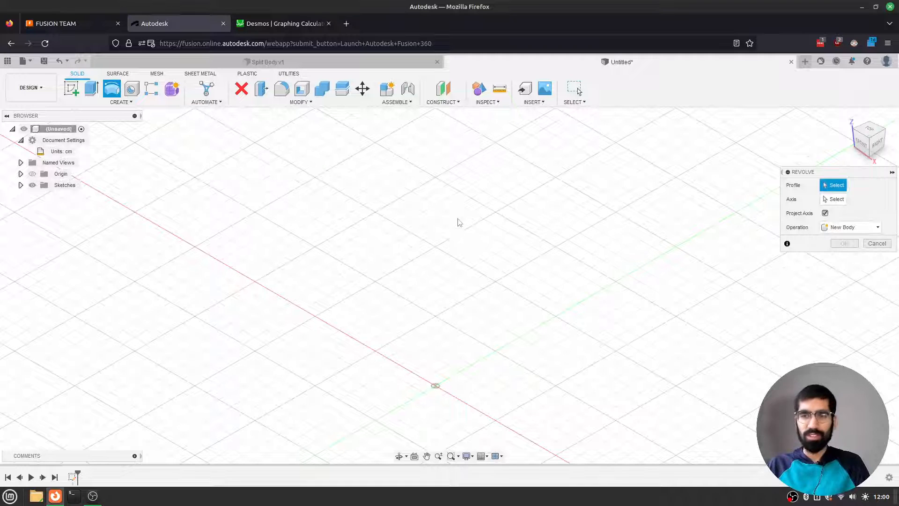
left_click(830, 203)
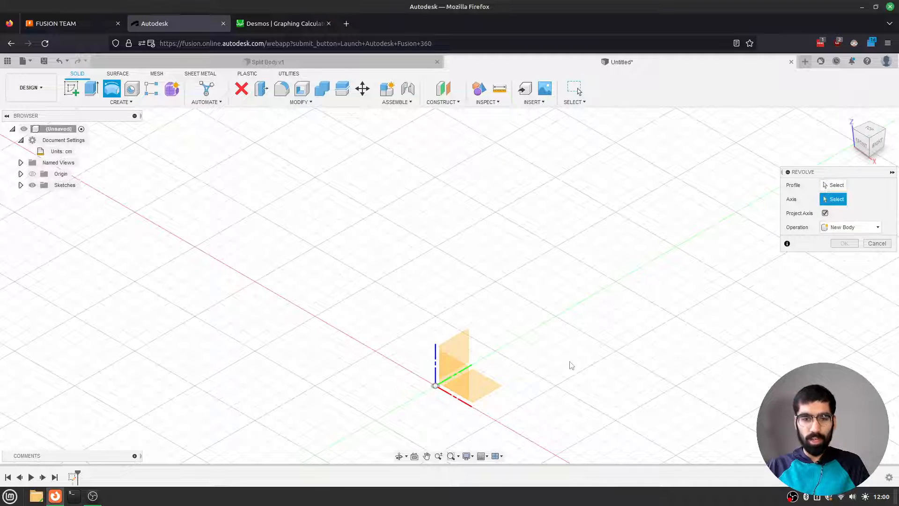
left_click(458, 401)
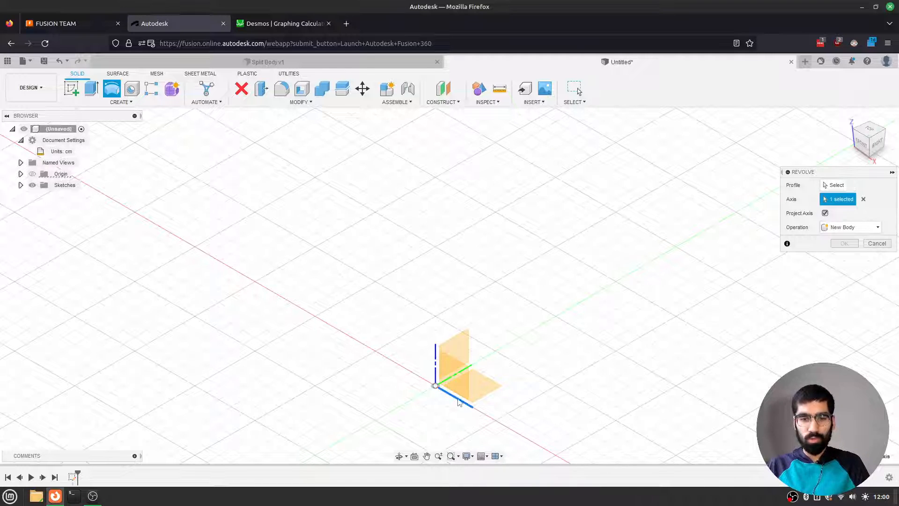
- Make Sketch1 visible and choose its closed region as the Revolve profile
left_click(836, 185)
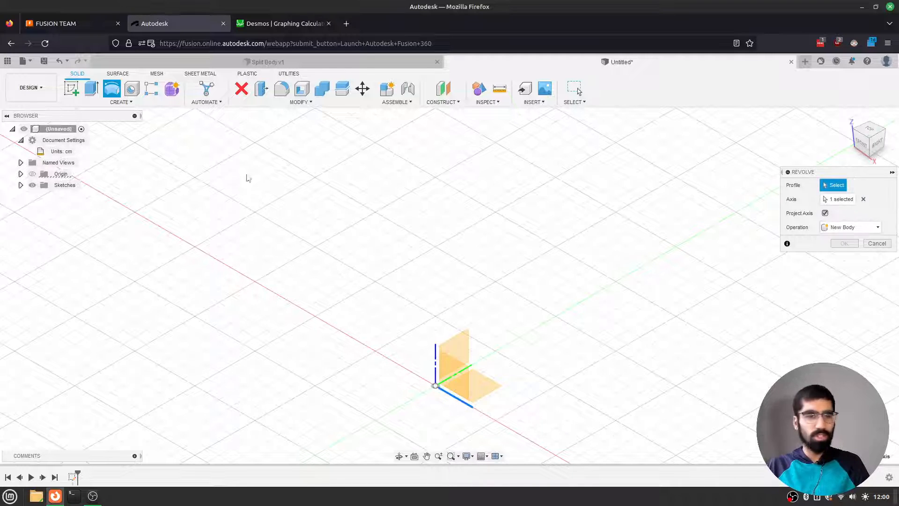
left_click(20, 186)
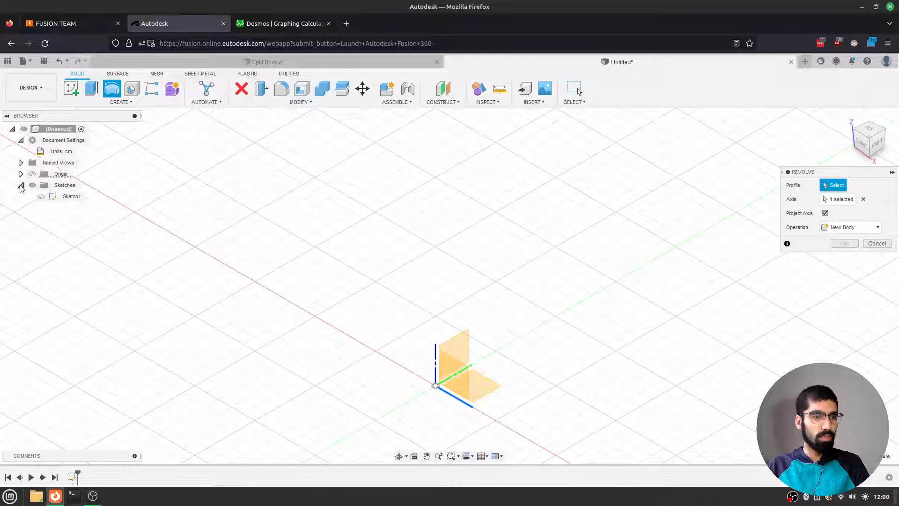
left_click(41, 197)
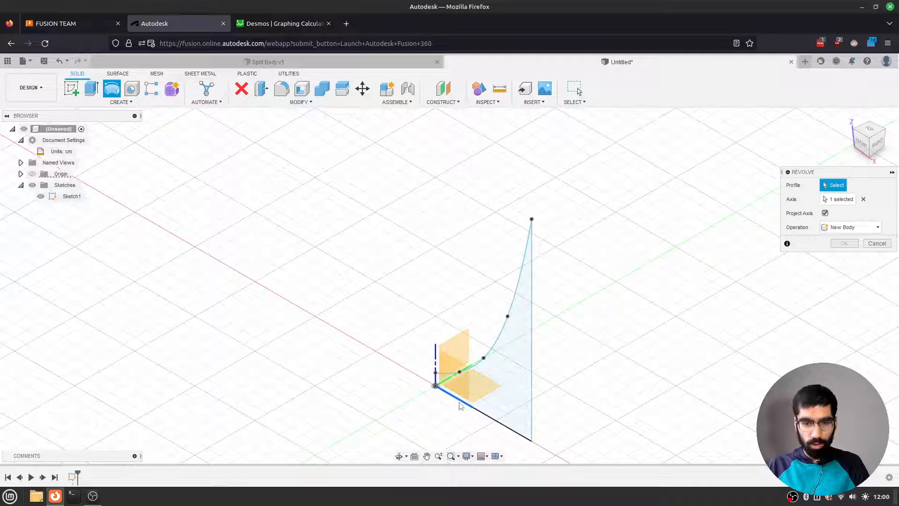
left_click(507, 382)
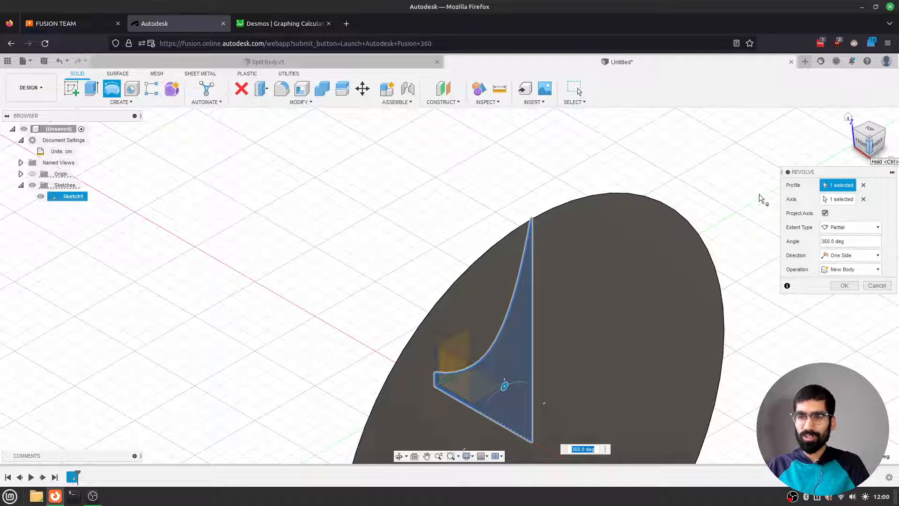
- Reduce the Revolve angle to 0 degrees with the on-canvas angle manipulator
scroll(719, 287, "up", 2)
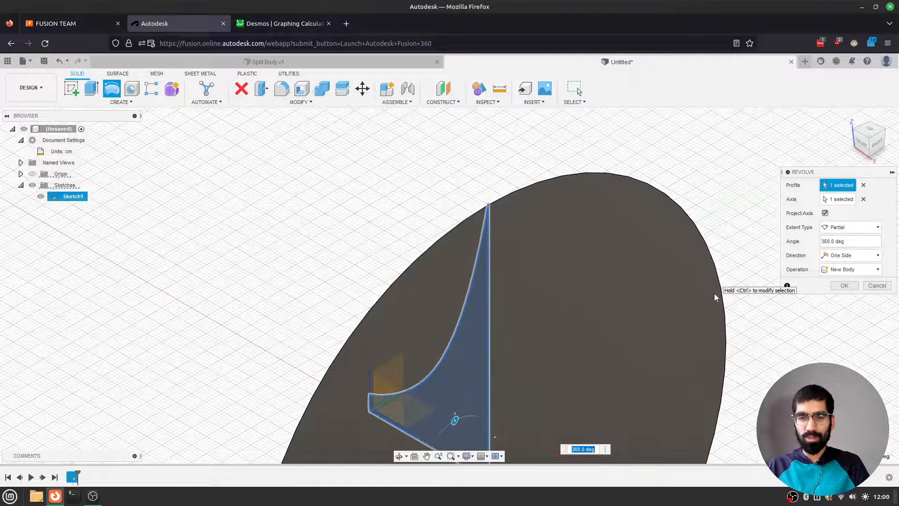
scroll(715, 299, "down", 3)
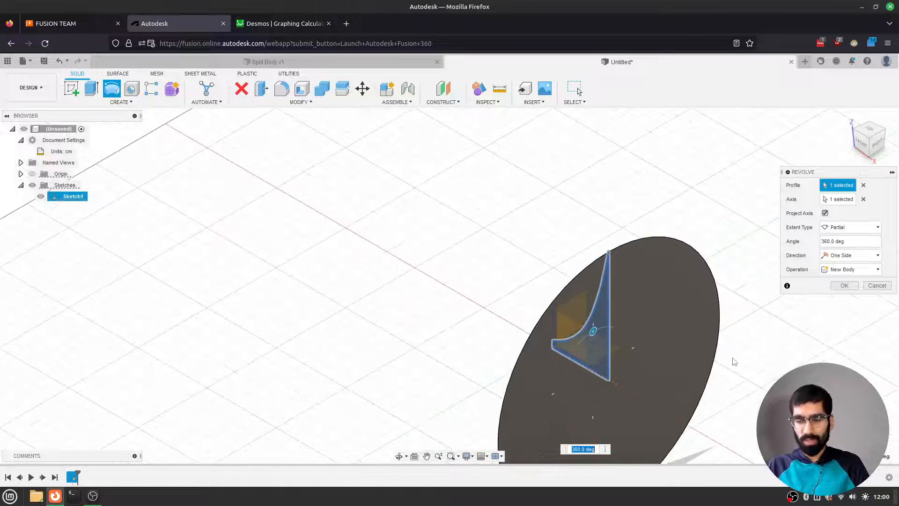
middle_click_drag(737, 331, 706, 255)
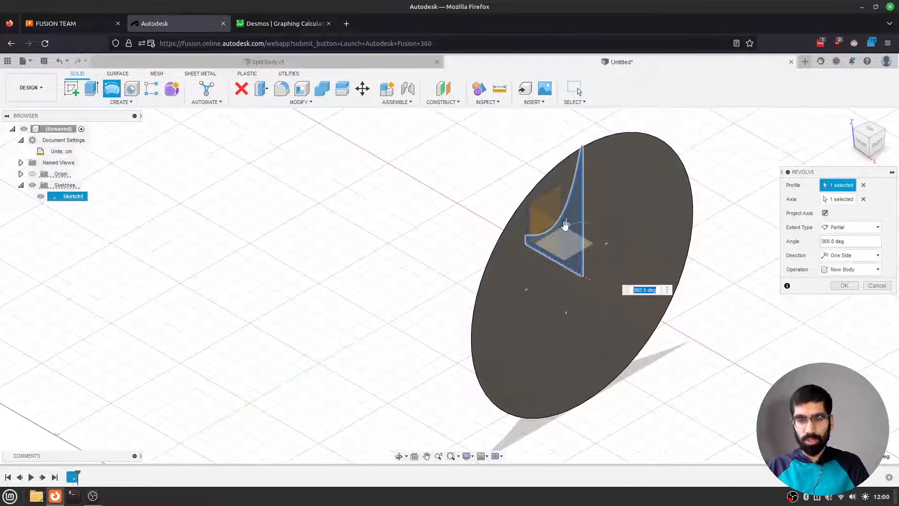
mouse_move(558, 232)
left_mouse_down()
mouse_move(543, 243)
mouse_move(538, 304)
mouse_move(571, 335)
mouse_move(632, 279)
mouse_move(579, 221)
mouse_move(560, 220)
mouse_move(565, 227)
left_mouse_up()
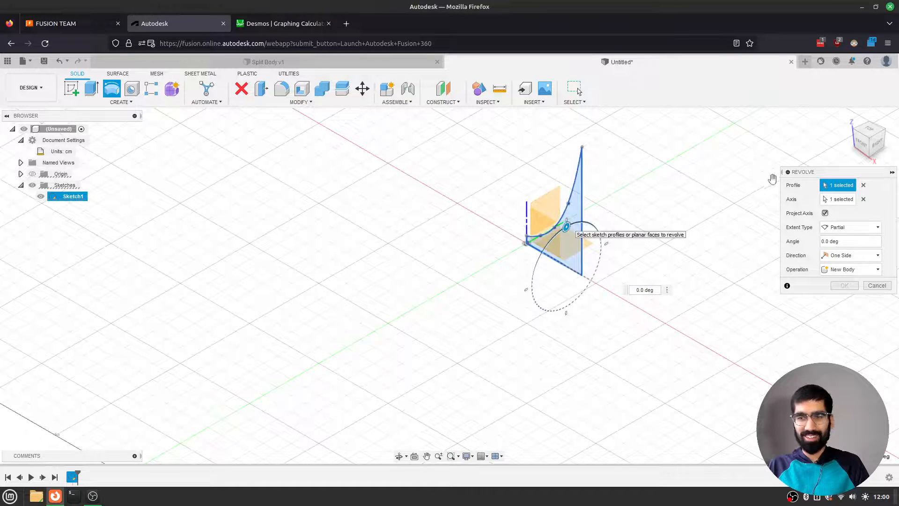
- Preview the revolve at 45 degrees and inspect the partial solid from behind
mouse_move(882, 143)
left_mouse_down()
mouse_move(763, 135)
mouse_move(740, 119)
mouse_move(709, 125)
left_mouse_up()
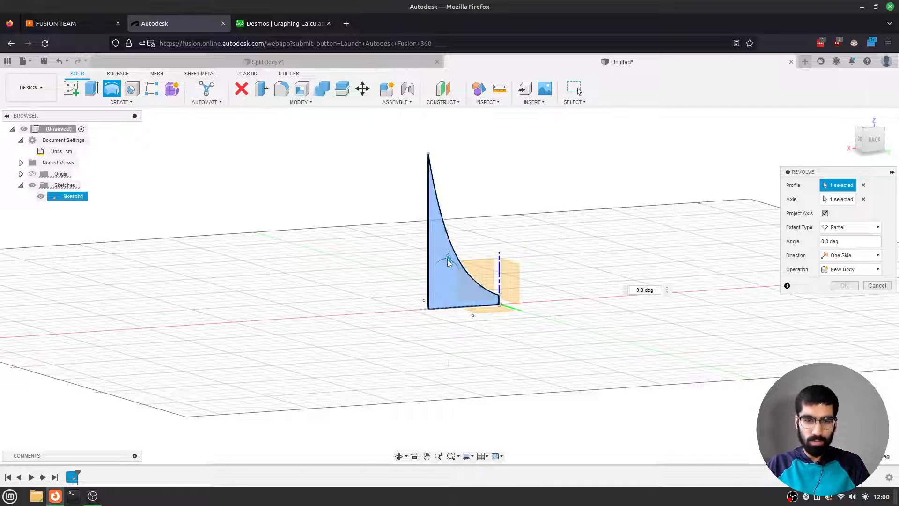
left_click_drag(448, 260, 490, 267)
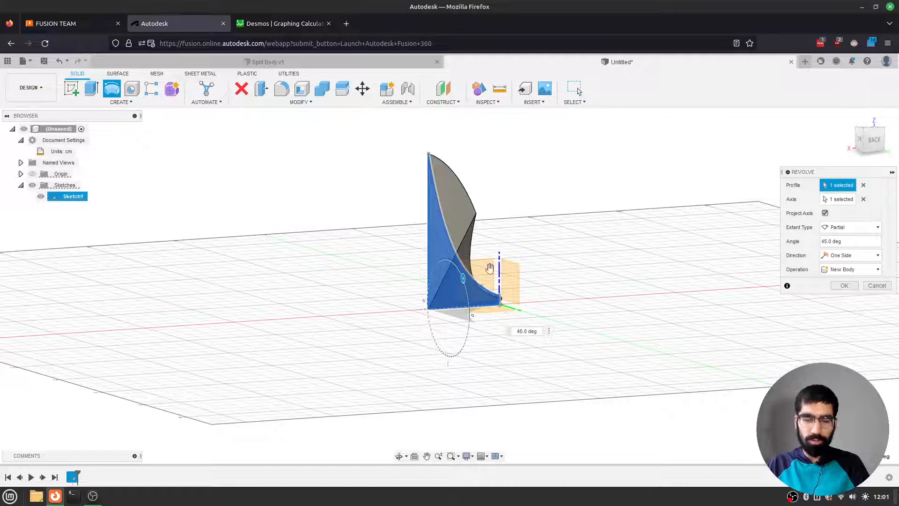
left_click(873, 141)
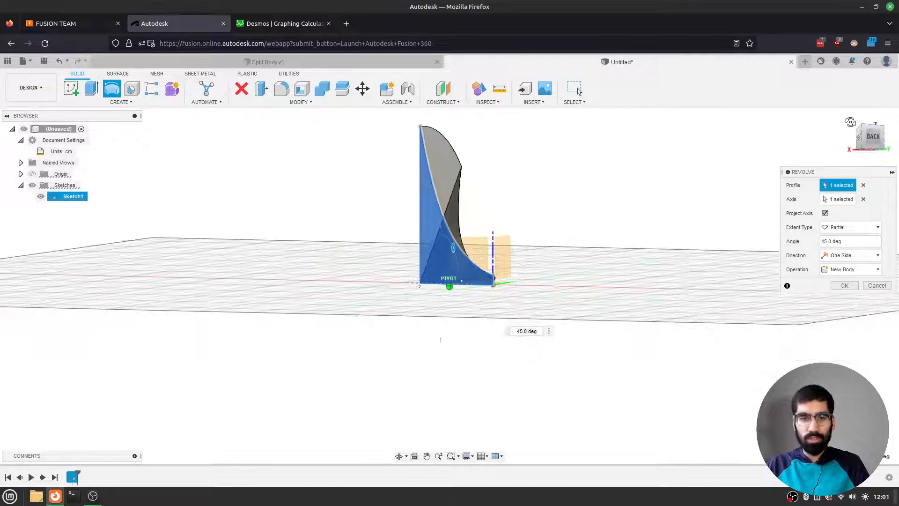
left_click_drag(872, 139, 854, 142)
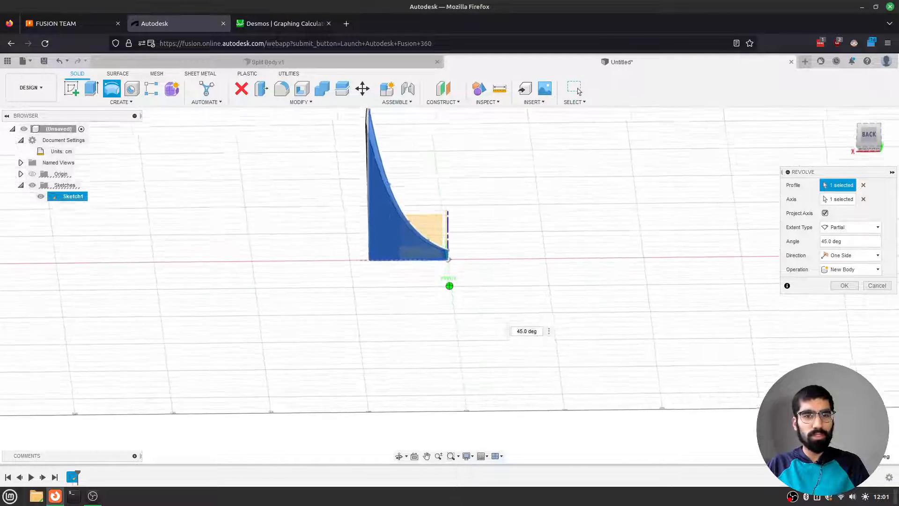
middle_click_drag(586, 186, 592, 225)
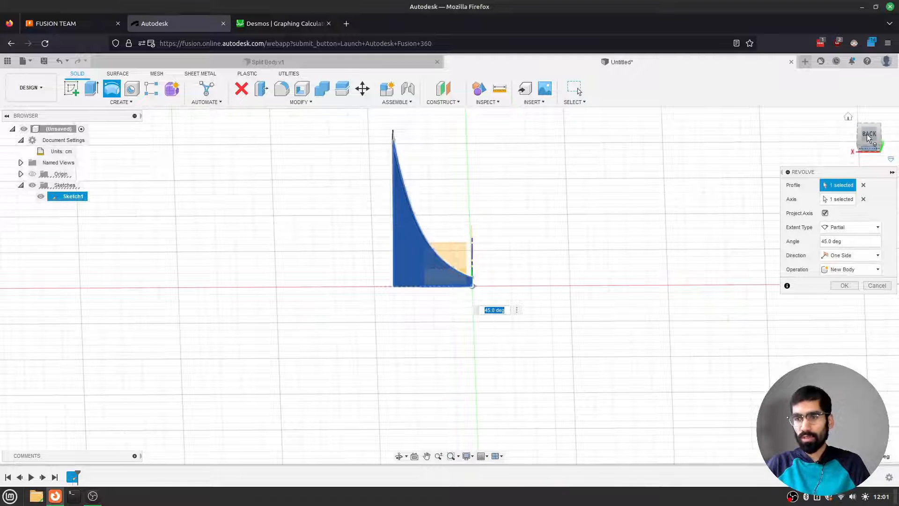
left_click_drag(869, 135, 896, 159)
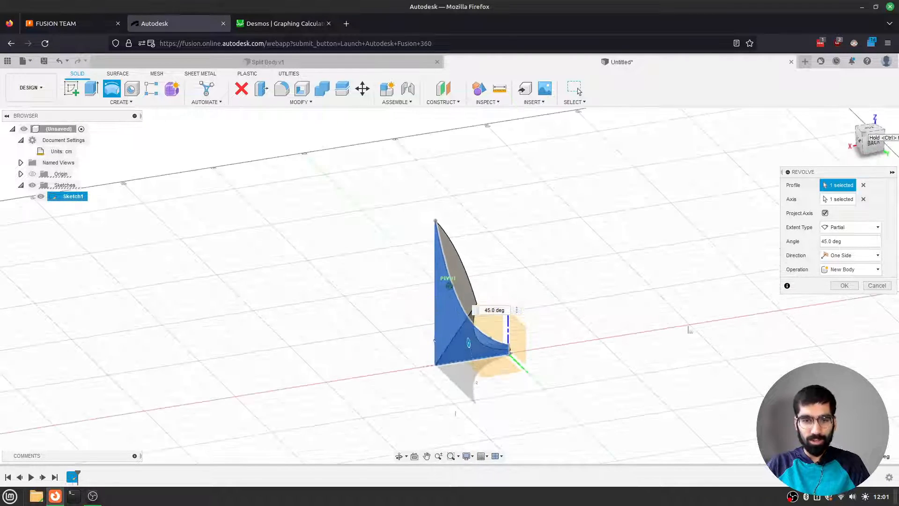
- Preview the revolve in the opposite direction at -25 degrees, and open the sweep up to 305 degrees
left_click_drag(468, 343, 449, 311)
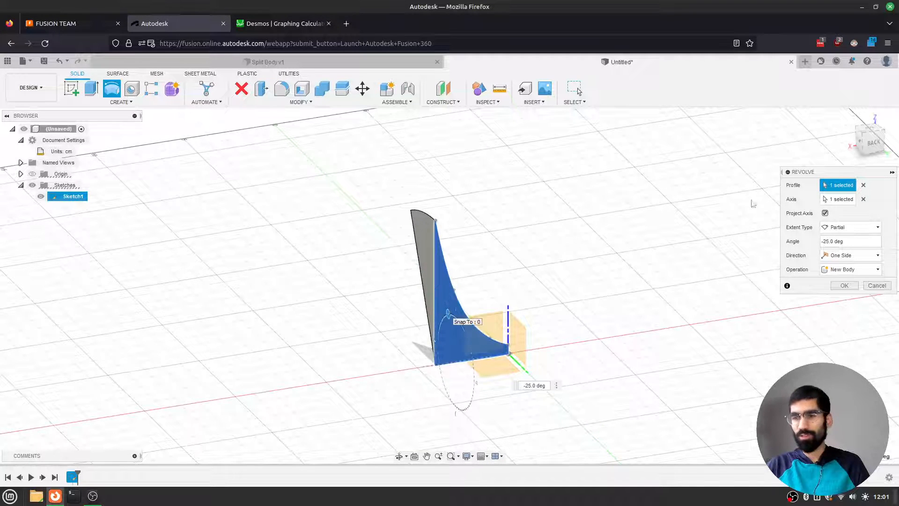
left_click_drag(873, 145, 707, 195)
left_click_drag(487, 275, 469, 250)
left_click_drag(380, 265, 407, 279)
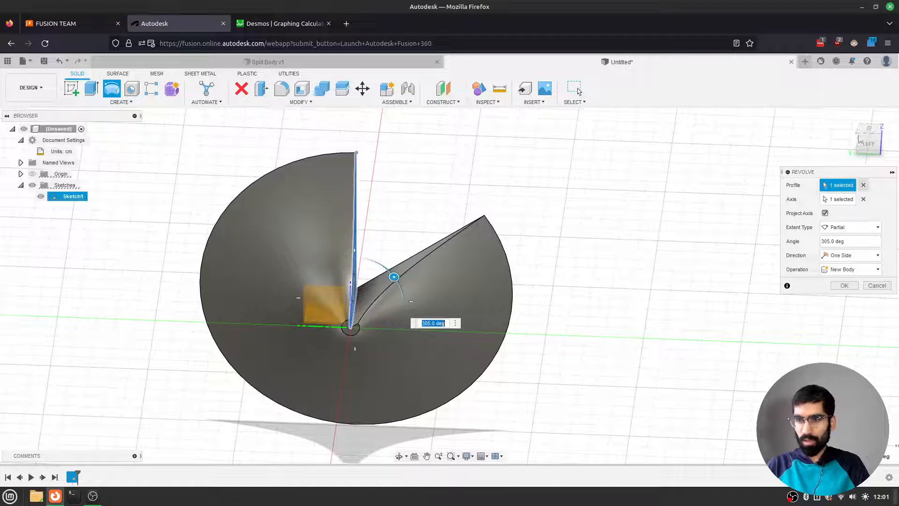
- Complete the sweep to a full 360 degrees and create the revolved solid as a new body
mouse_move(869, 139)
left_mouse_down()
mouse_move(835, 169)
mouse_move(800, 157)
mouse_move(767, 164)
left_mouse_up()
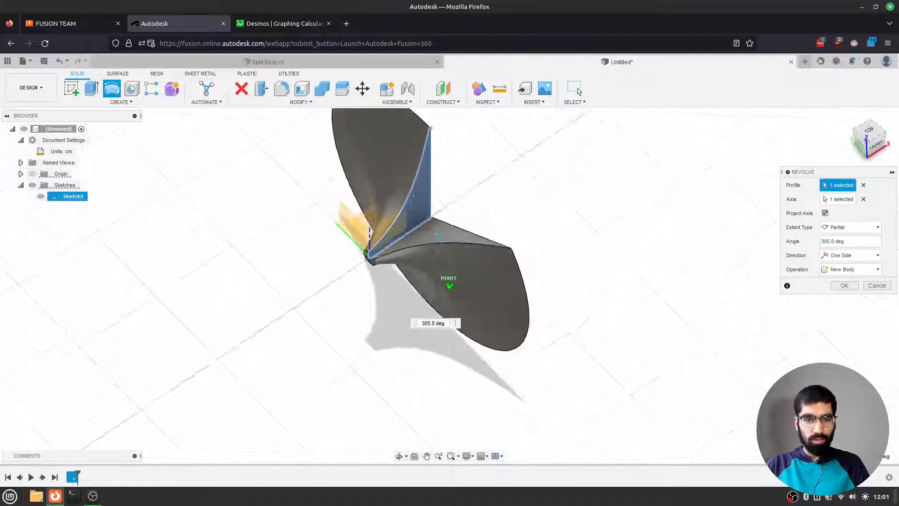
left_click_drag(655, 276, 617, 216)
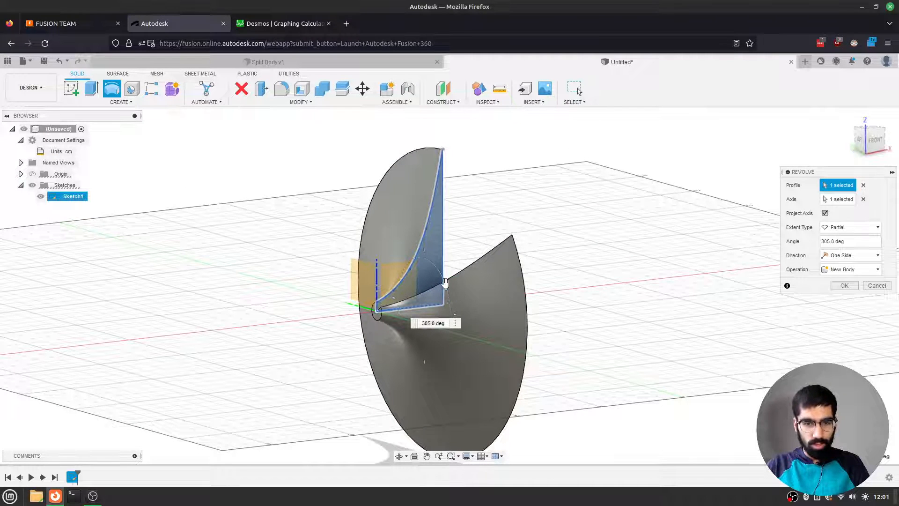
left_click_drag(445, 282, 422, 220)
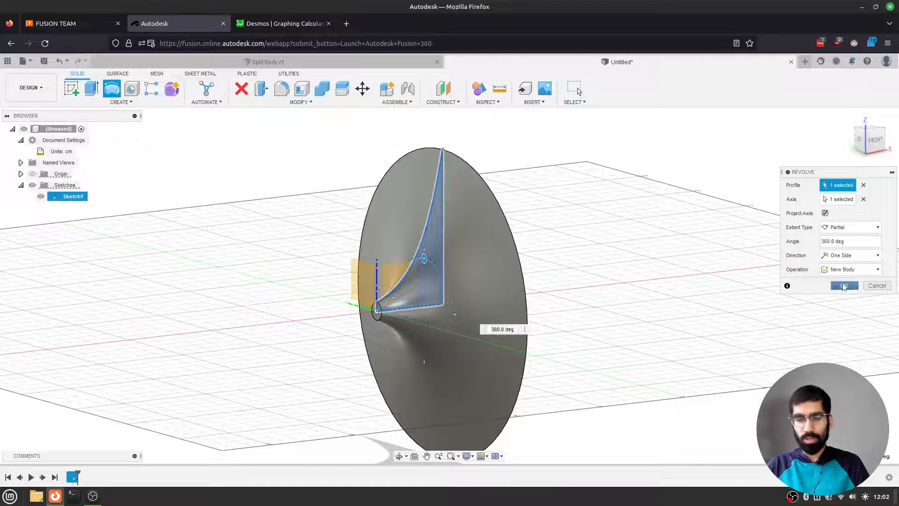
left_click(844, 286)
- Compare the revolved solid with the function f(x) = 1/2 · 2^x in Desmos, and examine the solid from the home view and from behind
middle_click_drag(449, 285, 253, 316, "shift")
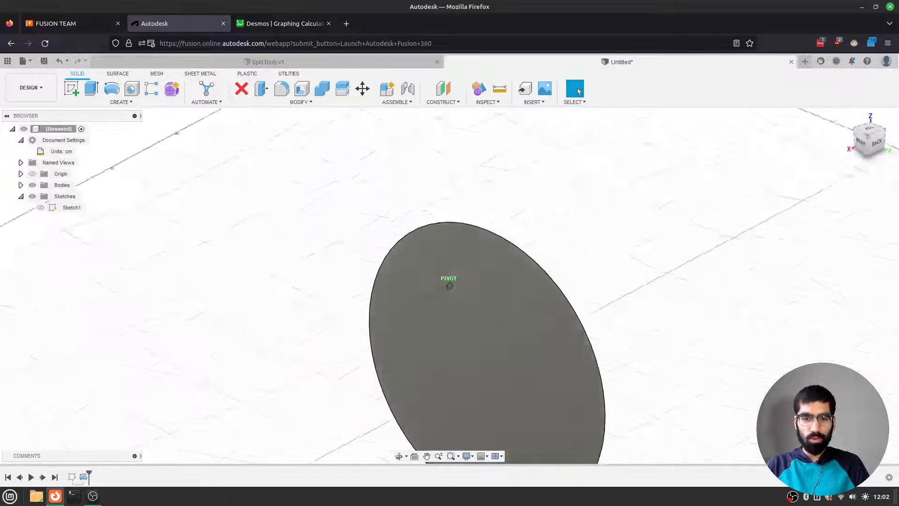
left_click(281, 23)
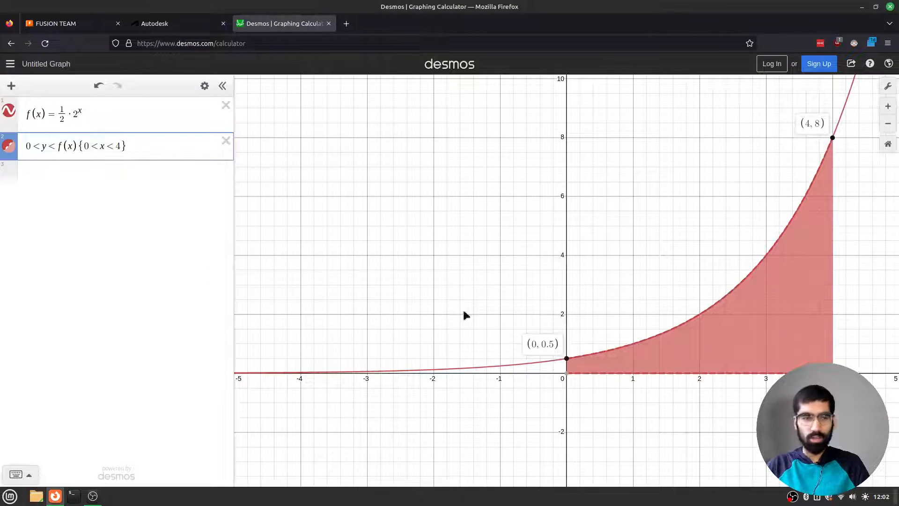
left_click(84, 116)
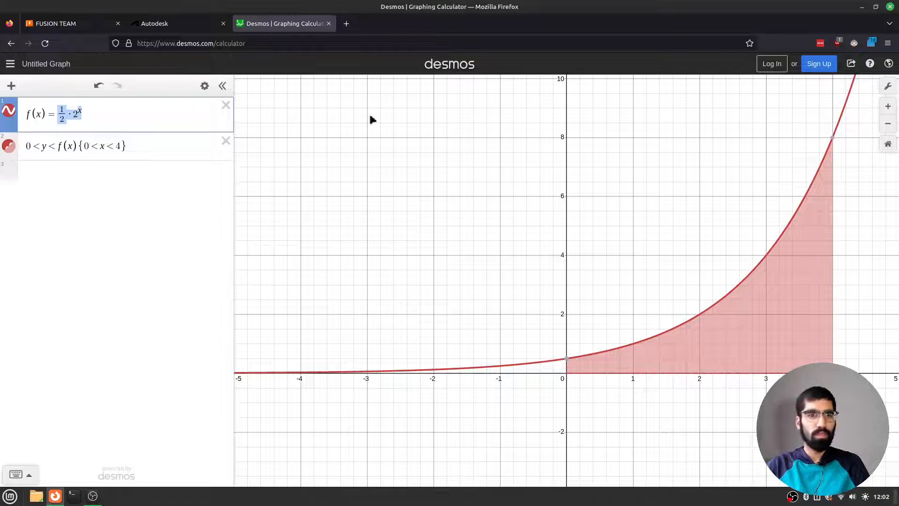
left_click(192, 24)
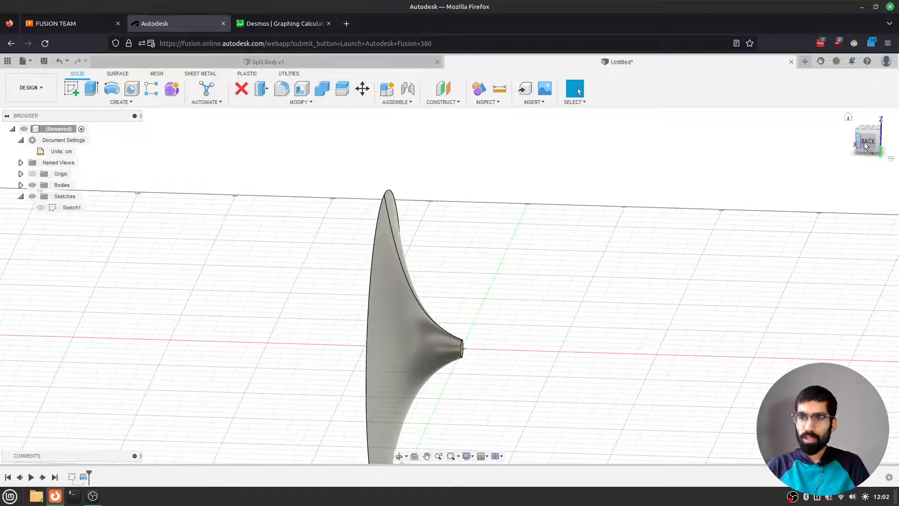
mouse_move(866, 136)
left_mouse_down()
mouse_move(817, 121)
mouse_move(798, 138)
mouse_move(765, 140)
mouse_move(749, 121)
mouse_move(646, 145)
mouse_move(604, 143)
mouse_move(750, 178)
mouse_move(732, 141)
mouse_move(702, 159)
mouse_move(669, 129)
mouse_move(613, 147)
mouse_move(581, 188)
mouse_move(529, 180)
mouse_move(468, 136)
mouse_move(412, 124)
mouse_move(388, 84)
mouse_move(468, 70)
mouse_move(501, 94)
mouse_move(435, 107)
mouse_move(412, 150)
left_mouse_up()
mouse_move(412, 150)
middle_mouse_down("shift")
mouse_move(414, 140)
mouse_move(356, 80)
middle_mouse_up("shift")
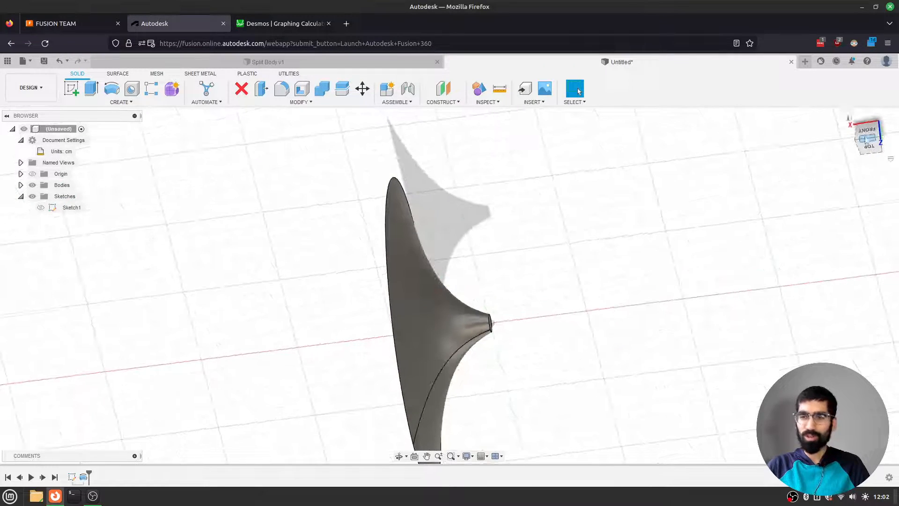
left_click(848, 117)
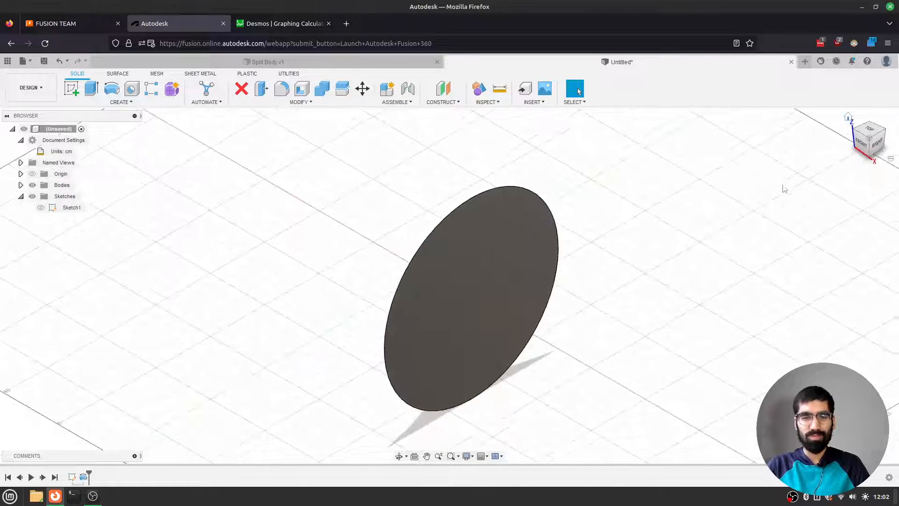
mouse_move(871, 142)
left_mouse_down()
mouse_move(826, 152)
mouse_move(787, 136)
left_mouse_up()
mouse_move(679, 125)
left_mouse_down()
mouse_move(642, 123)
mouse_move(636, 138)
left_mouse_up()
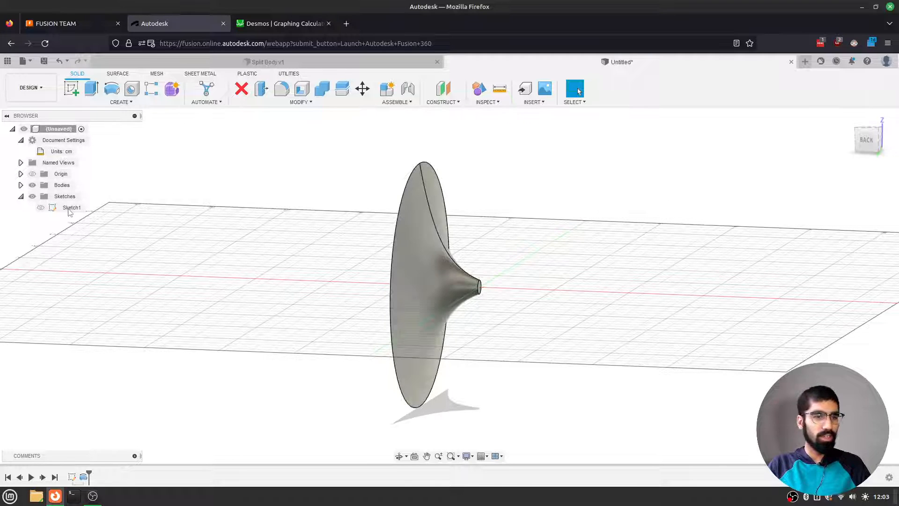
- Display the properties of Body1, read its volume and surface area, and close them
left_click(21, 185)
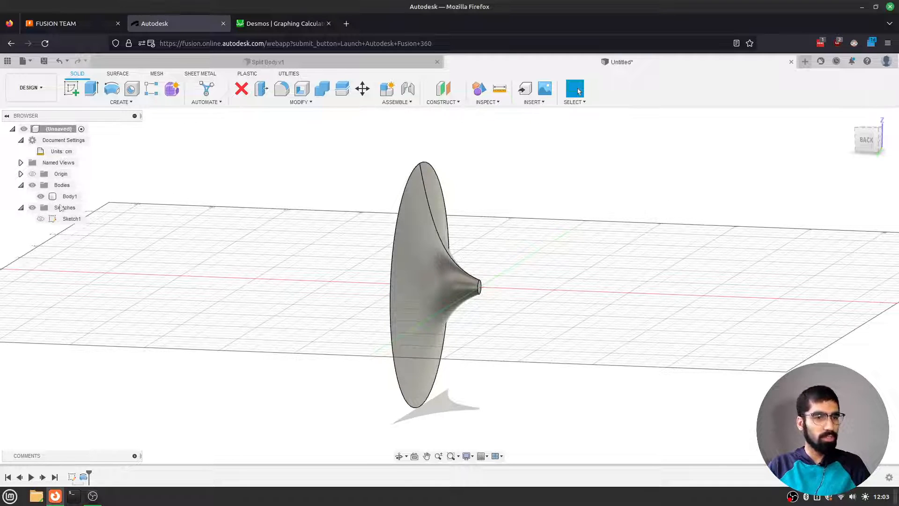
left_click(70, 196)
right_click(70, 196)
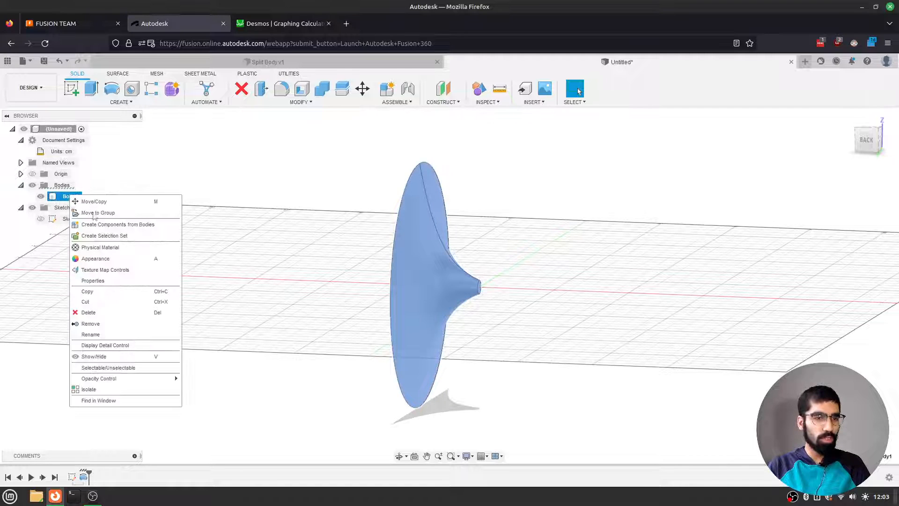
left_click(105, 281)
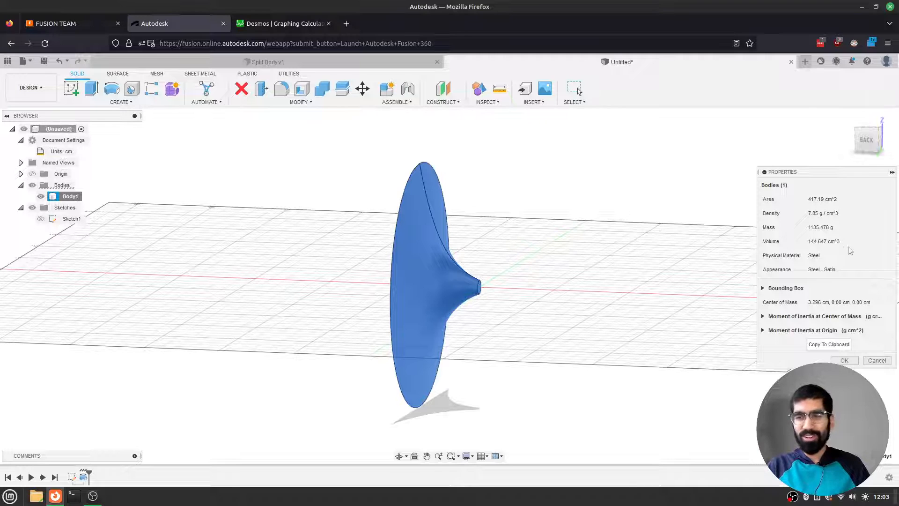
left_click(607, 287)
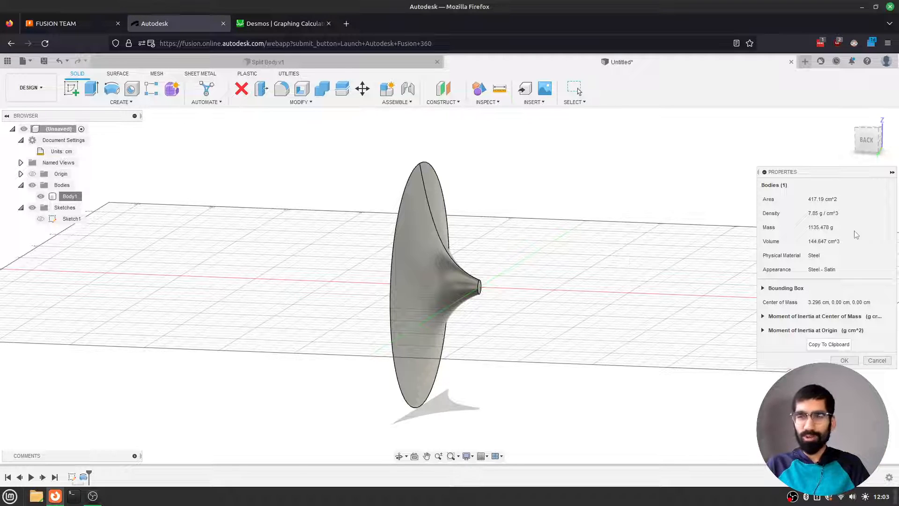
left_click(870, 158)
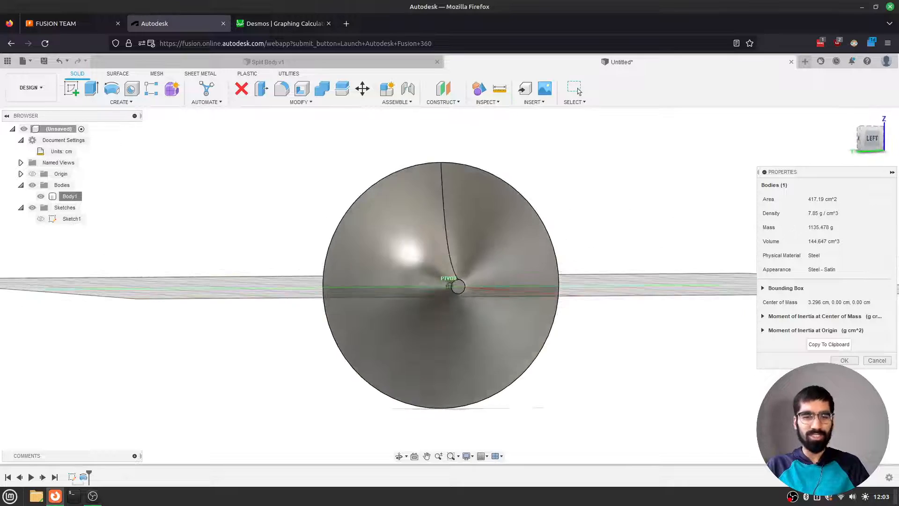
mouse_move(759, 159)
left_mouse_down()
mouse_move(655, 178)
mouse_move(567, 173)
mouse_move(494, 144)
mouse_move(538, 143)
left_mouse_up()
left_click_drag(89, 220, 255, 224)
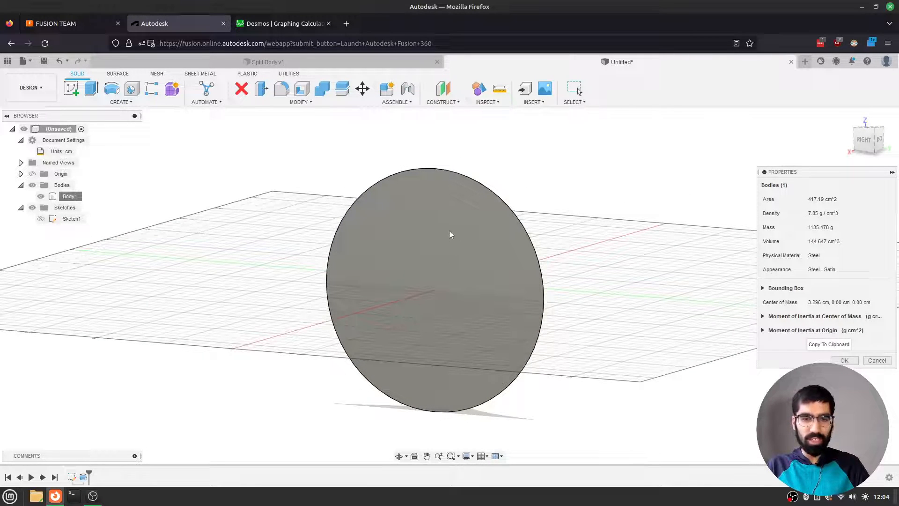
left_click(877, 360)
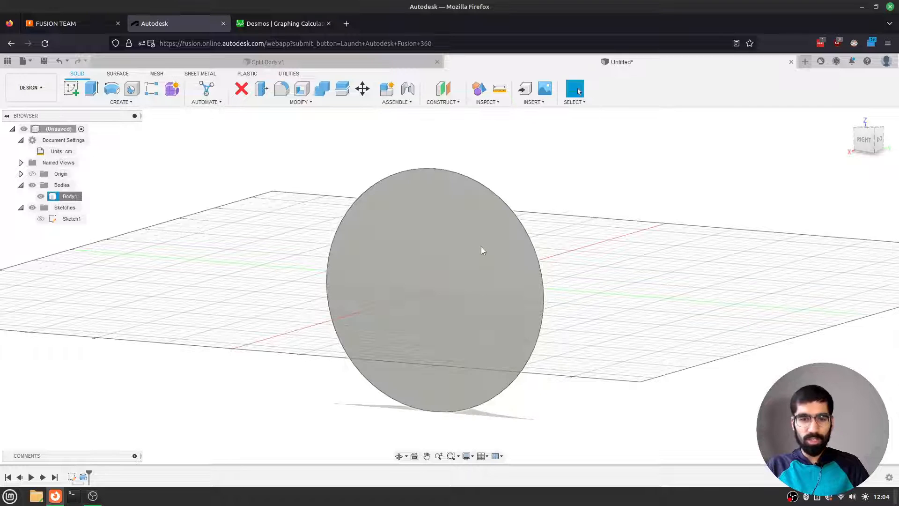
- Examine the revolved body's curved surface and flat circular face from the front and from behind
mouse_move(877, 142)
left_mouse_down()
mouse_move(655, 142)
mouse_move(714, 152)
left_mouse_up()
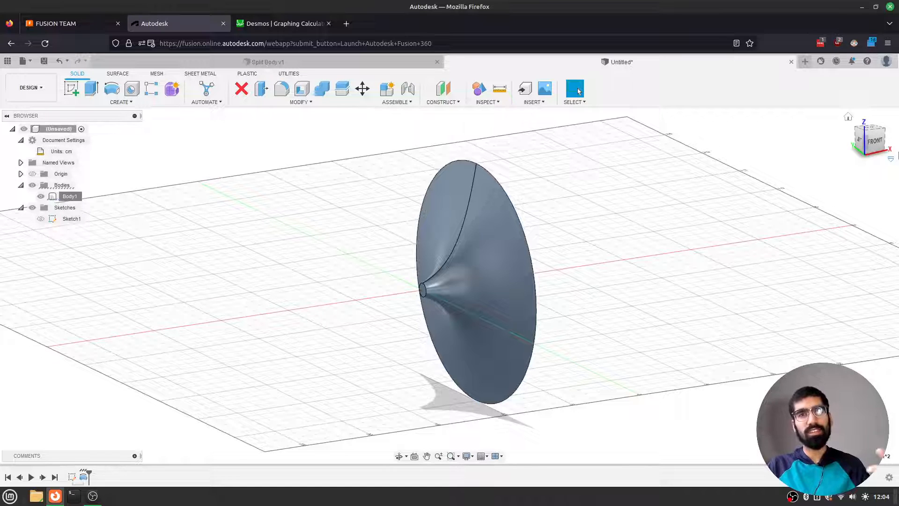
left_click(872, 142)
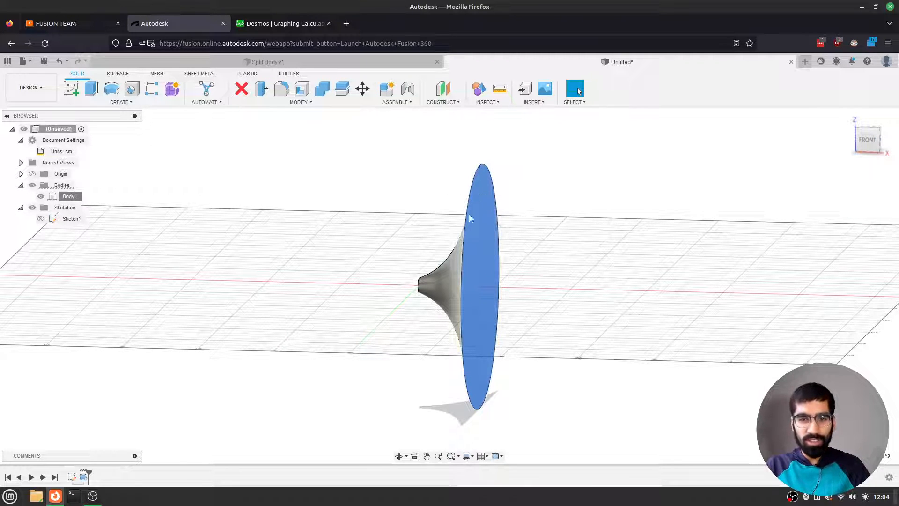
left_click(491, 219)
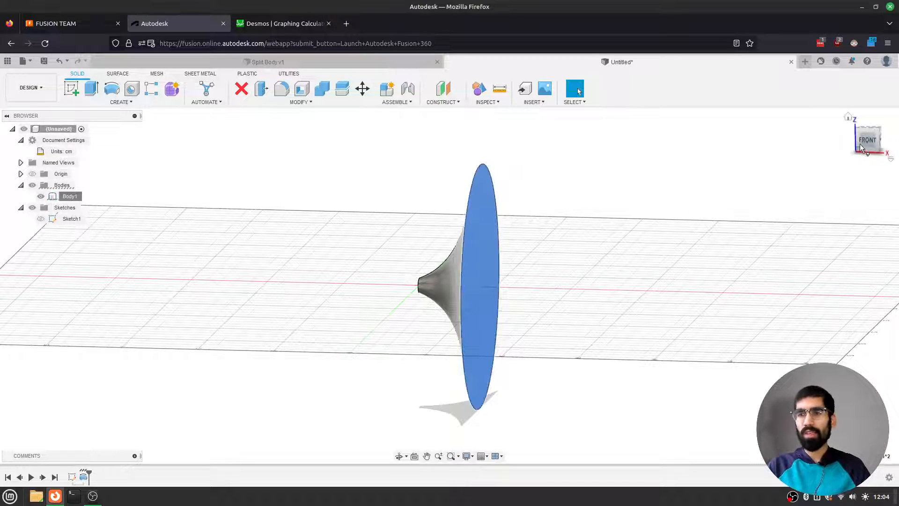
left_click_drag(861, 141, 896, 142)
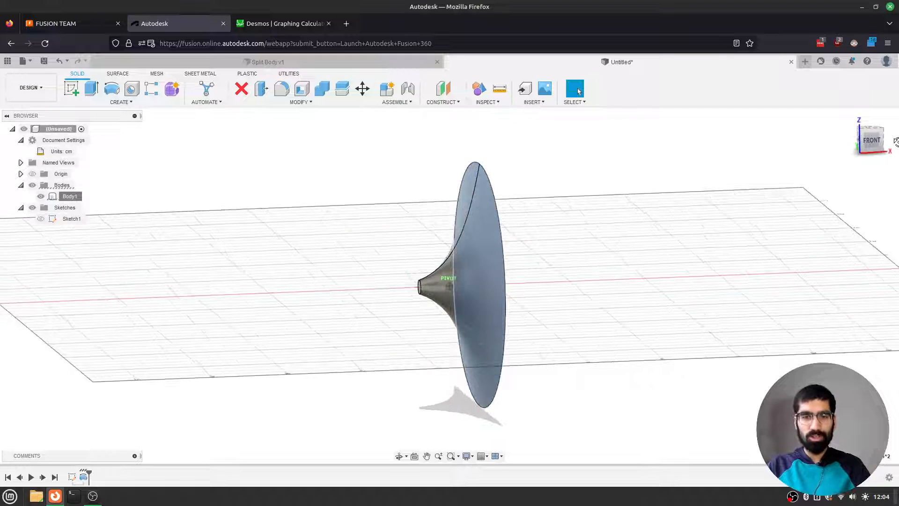
left_click(571, 215)
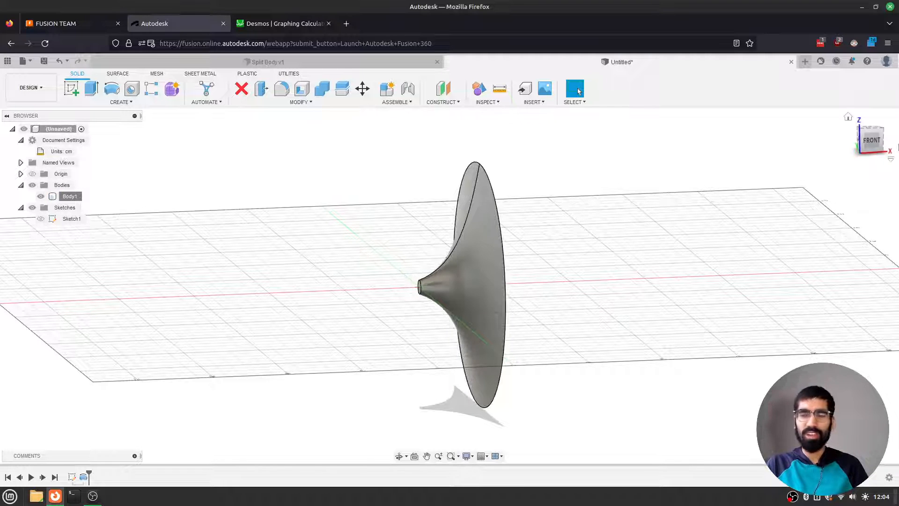
mouse_move(873, 140)
left_mouse_down()
mouse_move(796, 140)
mouse_move(751, 157)
mouse_move(700, 159)
mouse_move(674, 158)
mouse_move(700, 138)
mouse_move(705, 149)
mouse_move(579, 137)
left_mouse_up()
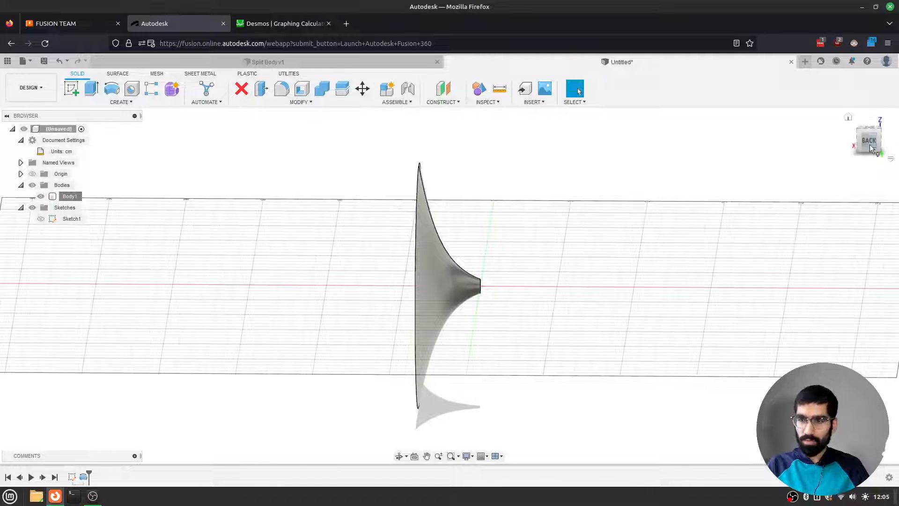
- Create a construction plane offset -0.25 cm from the small circular end face of the revolved body
mouse_move(869, 146)
left_mouse_down()
mouse_move(800, 140)
mouse_move(789, 129)
left_mouse_up()
scroll(451, 280, "up", 5)
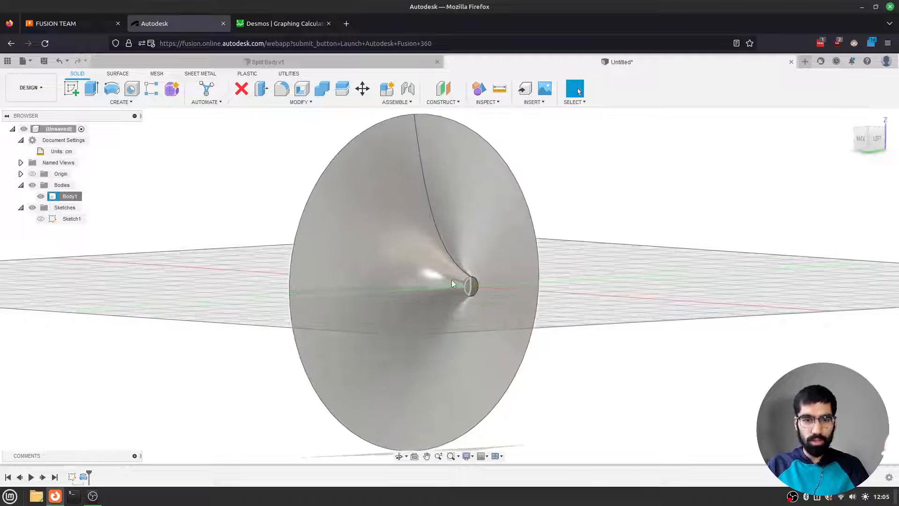
scroll(462, 285, "up", 3)
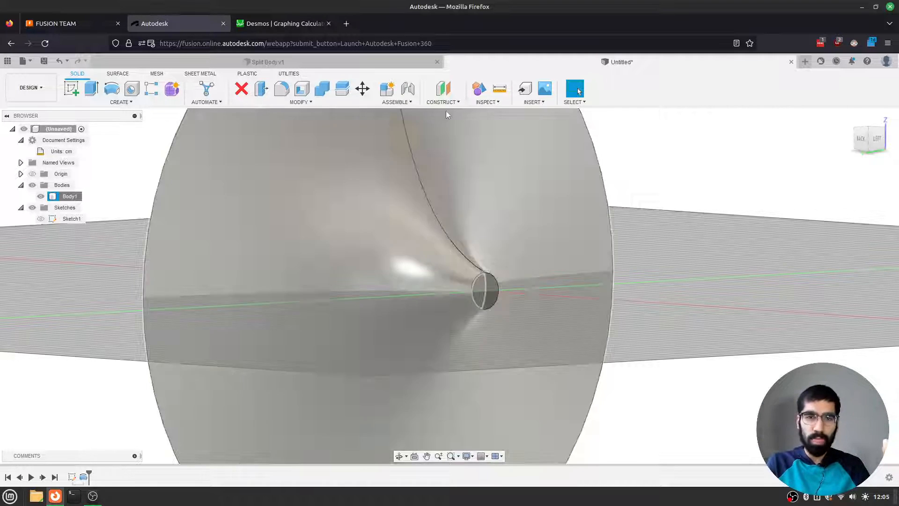
left_click(443, 101)
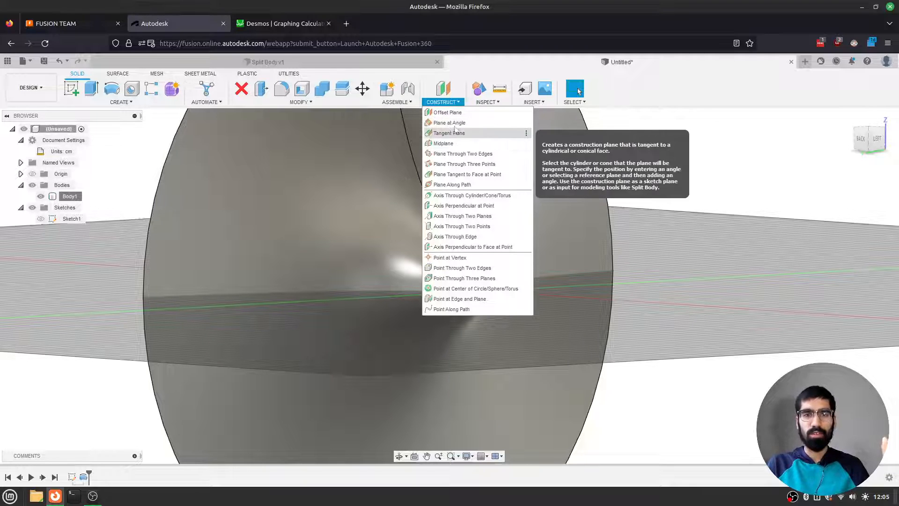
left_click(450, 114)
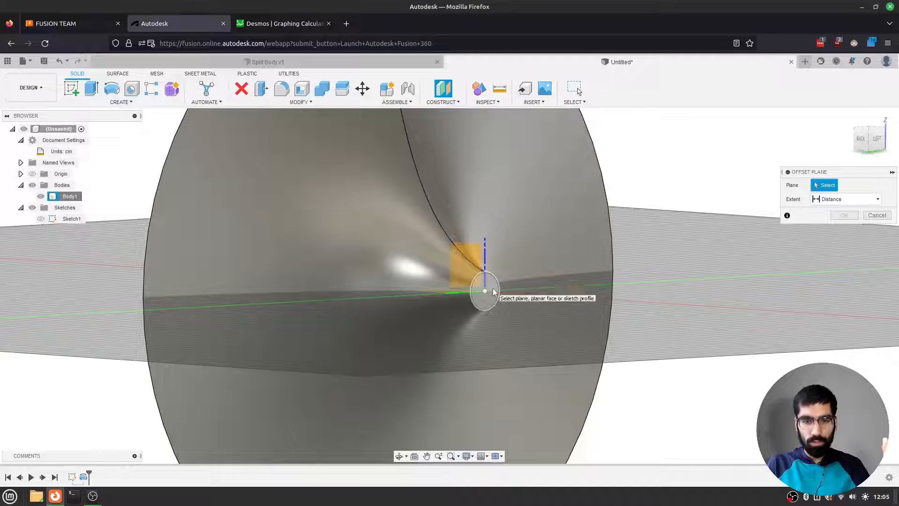
left_click(487, 290)
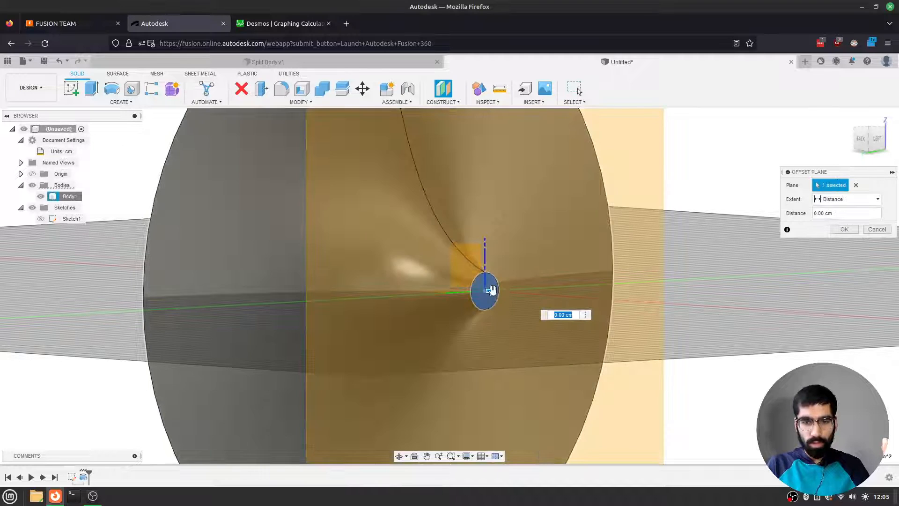
left_click_drag(492, 290, 488, 291)
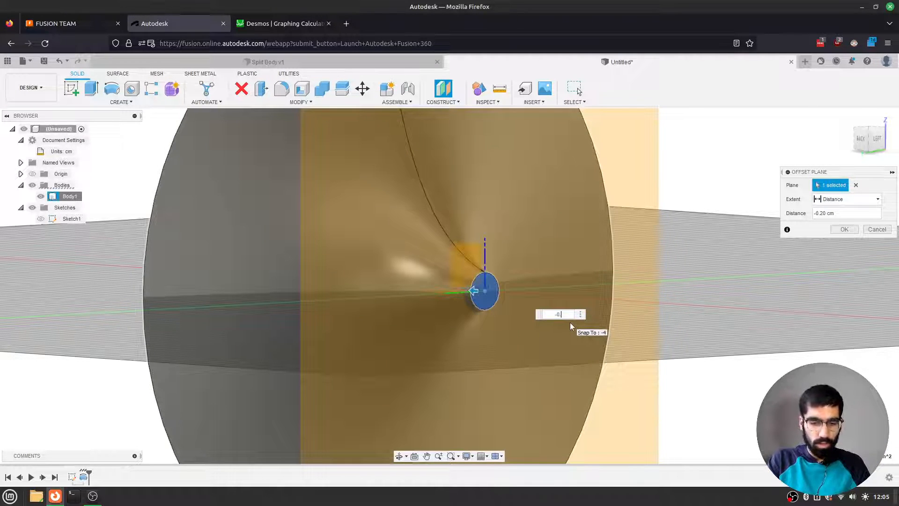
type(".25")
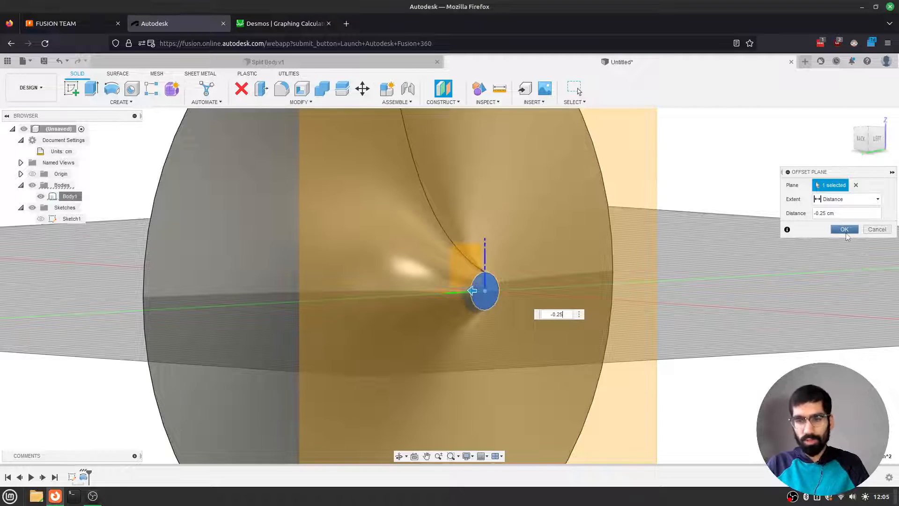
left_click(846, 230)
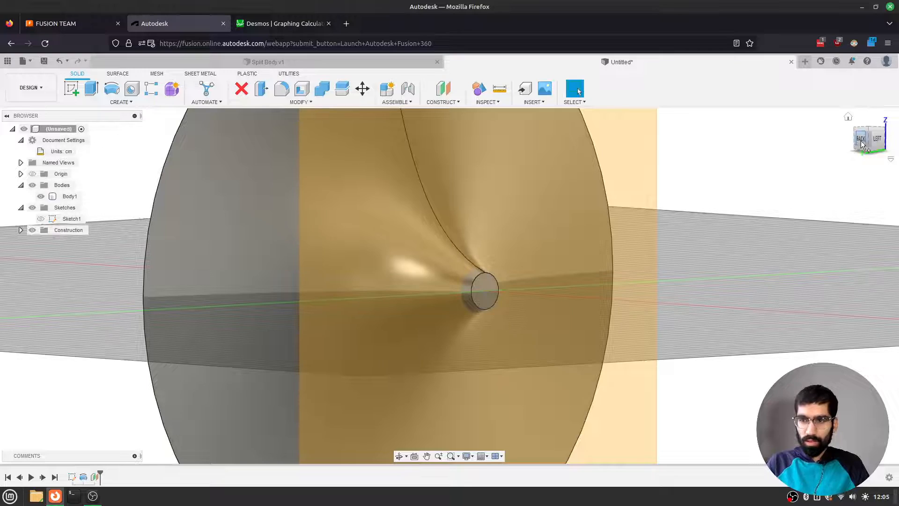
- Split Body1 with the offset plane, extending the splitting tool, and hide the construction geometry
left_click(860, 141)
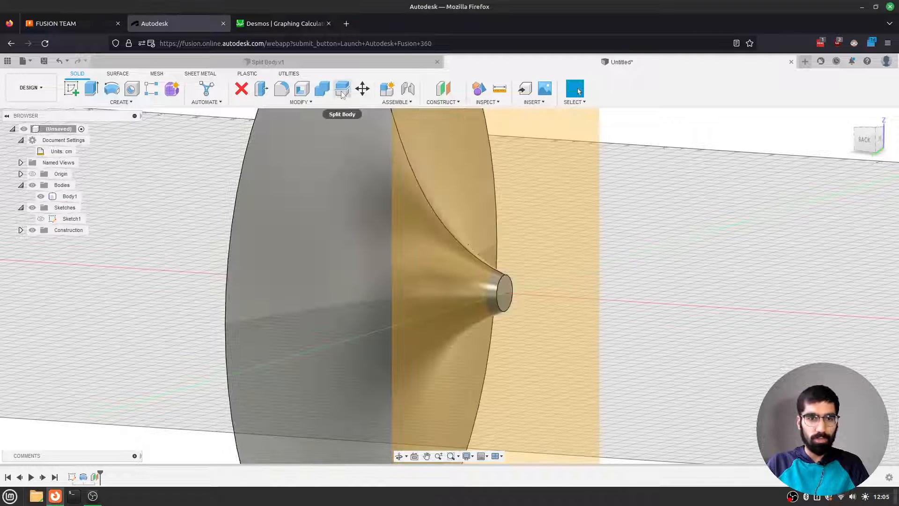
left_click(361, 260)
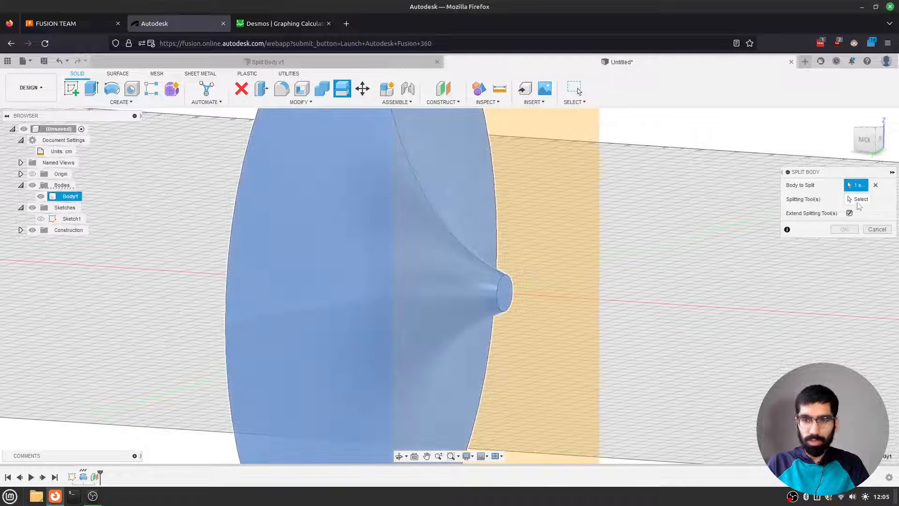
left_click(544, 201)
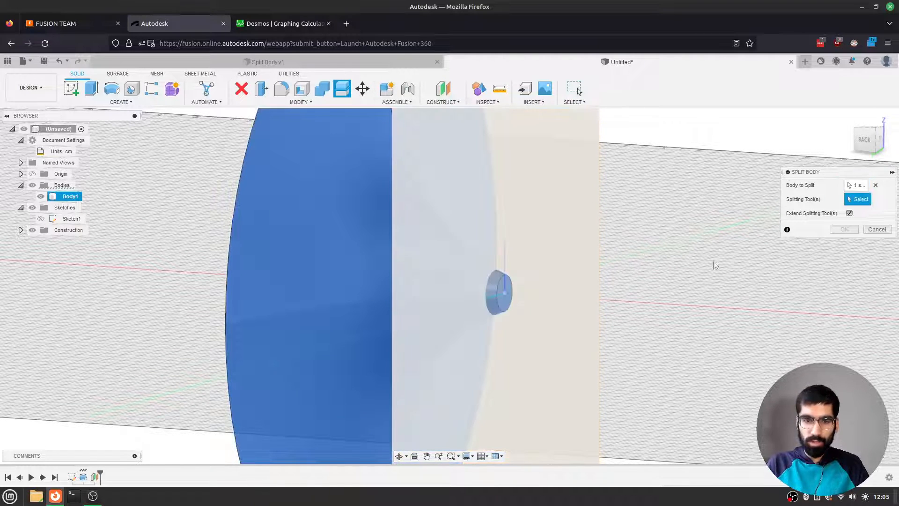
left_click(844, 216)
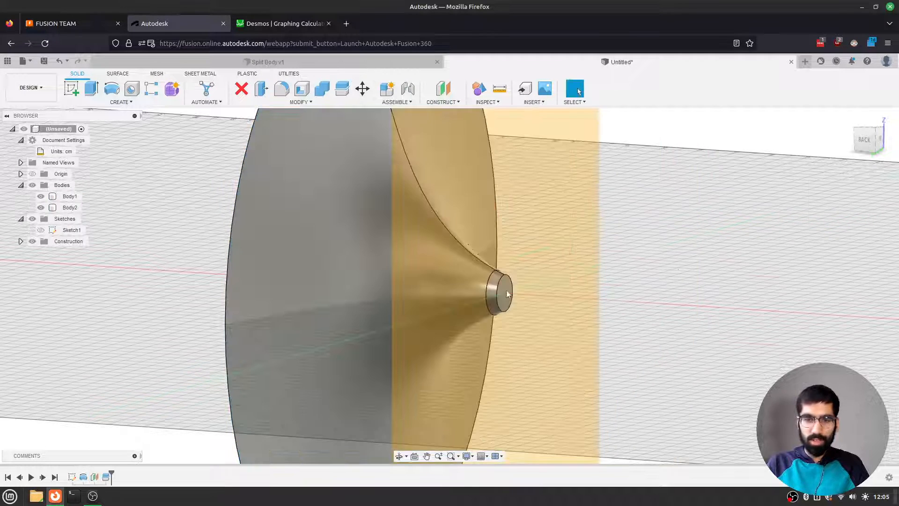
left_click(32, 241)
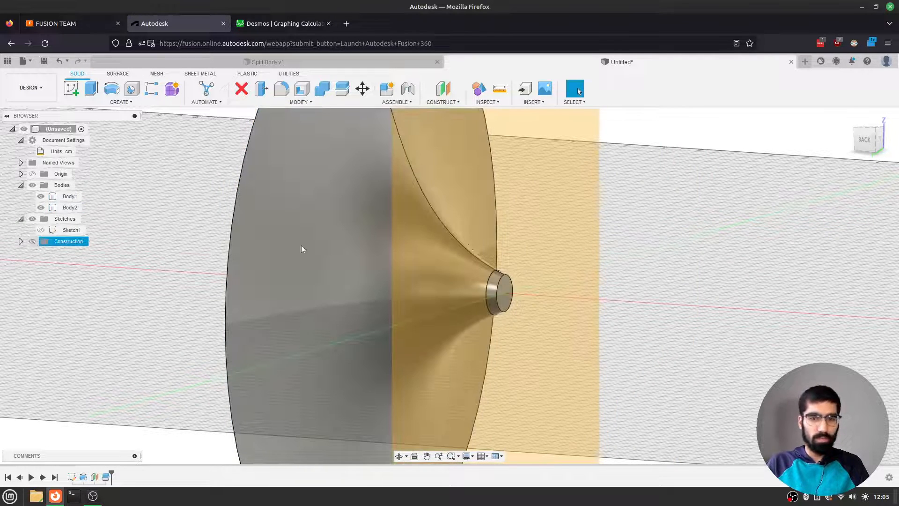
- Move the thin end slice, Body2, -3.30 cm along X away from the main body
left_click(503, 291)
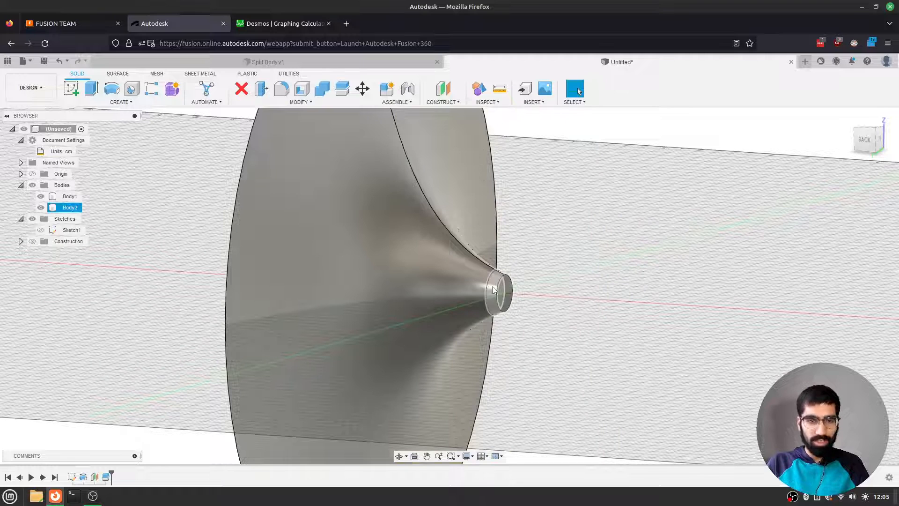
left_click(70, 207)
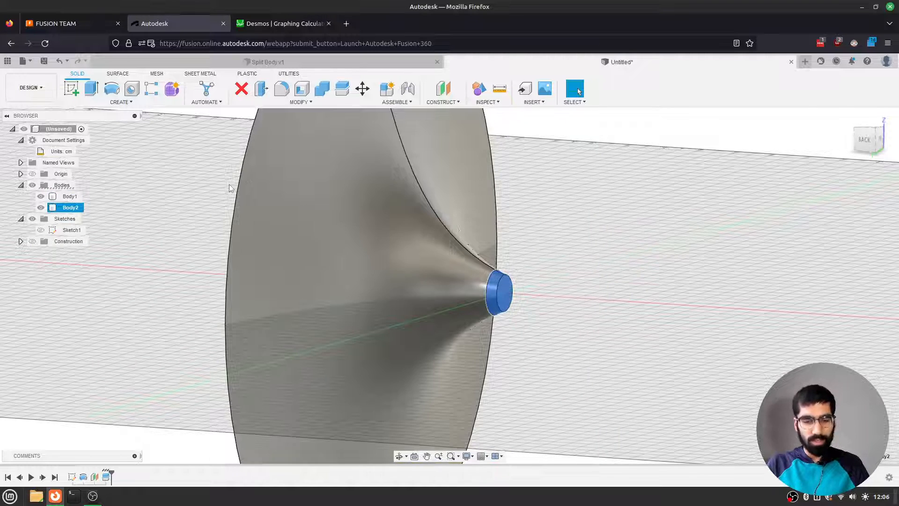
key("m")
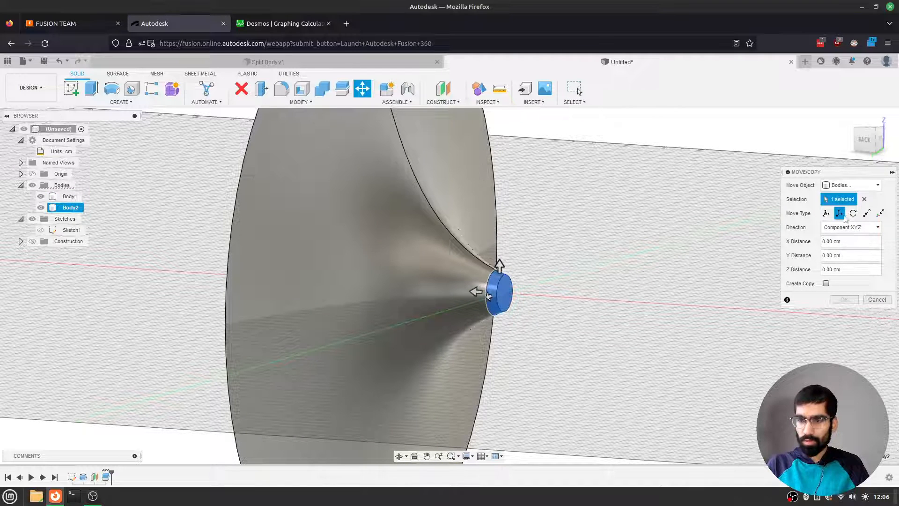
left_click(864, 139)
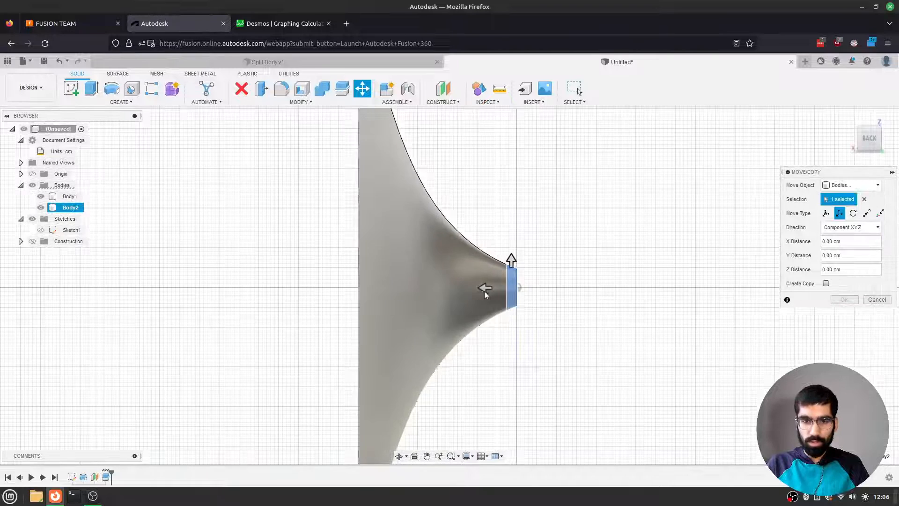
left_click_drag(484, 291, 617, 286)
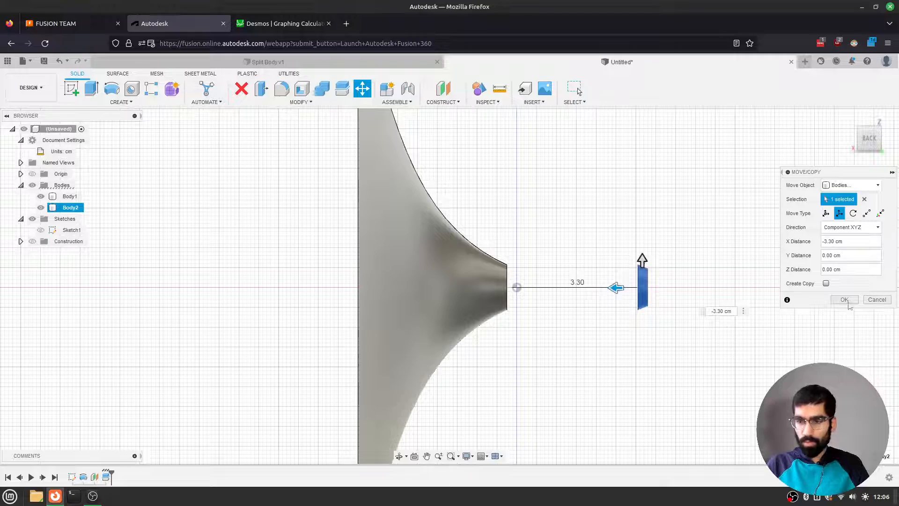
left_click(848, 301)
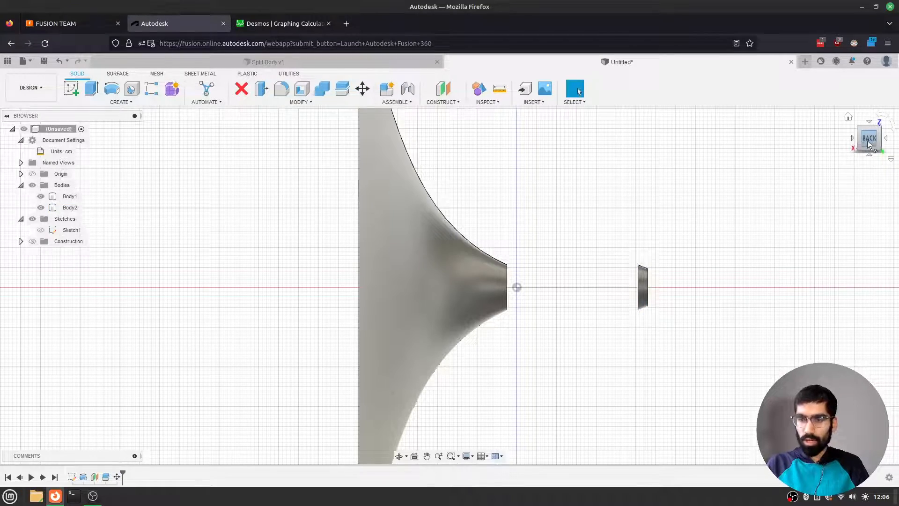
- Hide Body1 so that only the separated slice is displayed
mouse_move(868, 144)
left_mouse_down()
mouse_move(806, 155)
mouse_move(653, 269)
mouse_move(775, 267)
left_mouse_up()
scroll(643, 309, "down", 1)
scroll(643, 310, "up", 3)
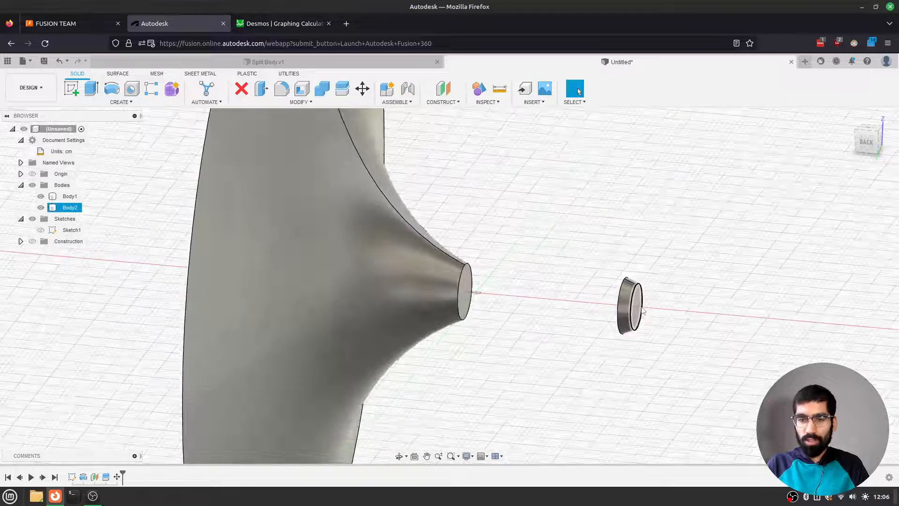
scroll(642, 309, "up", 2)
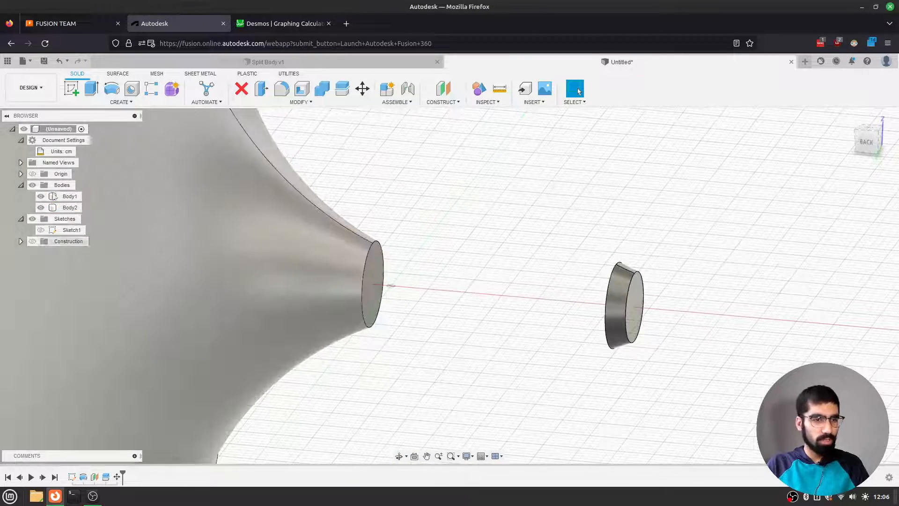
left_click(70, 197)
key("v")
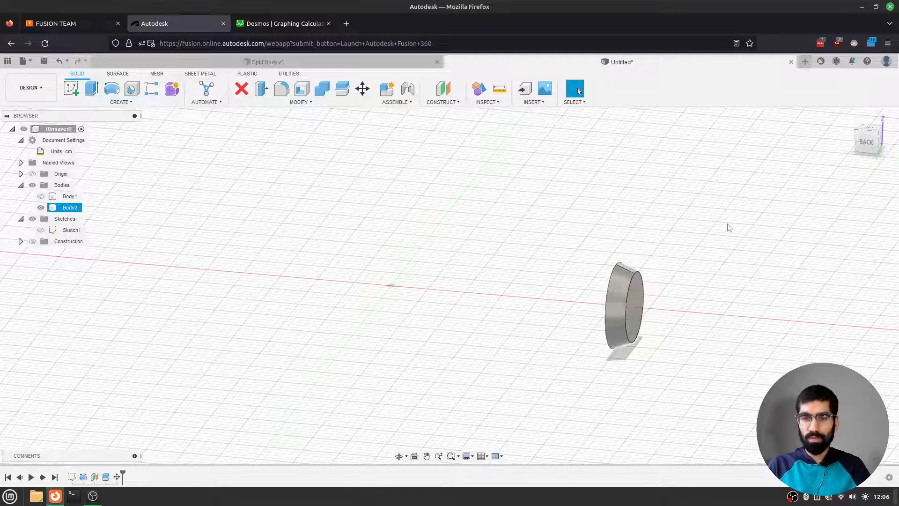
- Examine the slice's sloped rim and flat faces from the home view, from behind and from the front
left_click(847, 118)
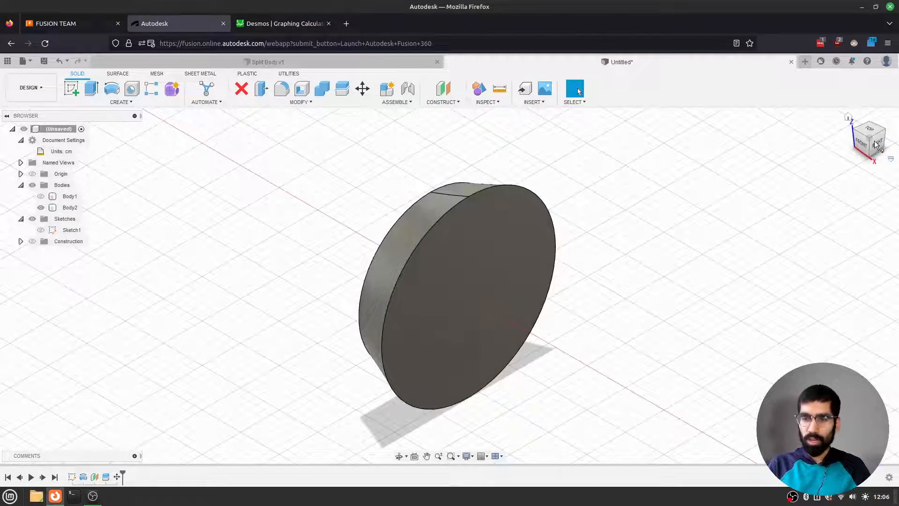
mouse_move(876, 145)
left_mouse_down()
mouse_move(768, 164)
mouse_move(655, 160)
mouse_move(428, 112)
mouse_move(485, 107)
mouse_move(602, 150)
left_mouse_up()
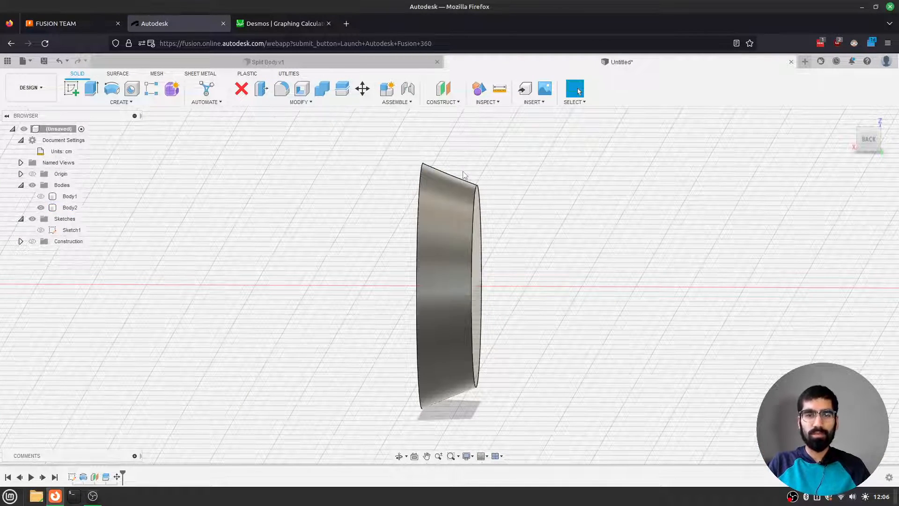
scroll(765, 262, "up", 3)
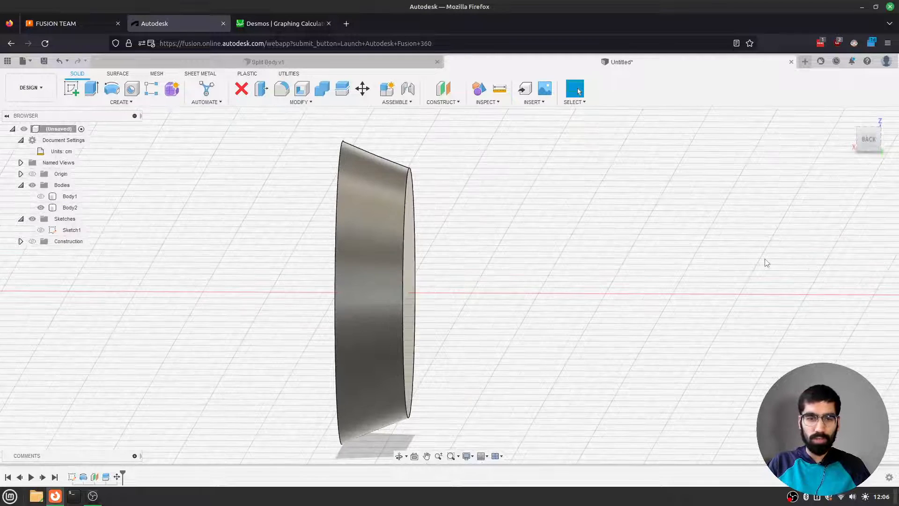
scroll(766, 262, "down", 5)
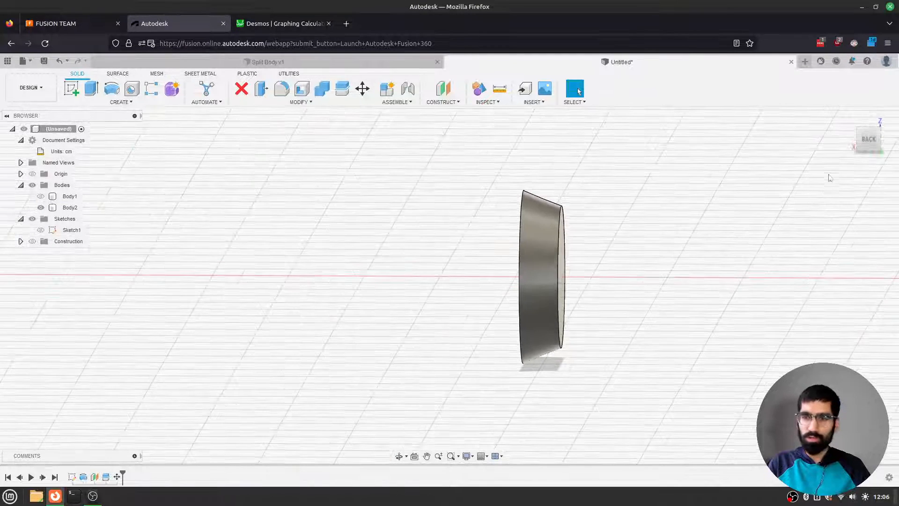
mouse_move(858, 143)
left_mouse_down()
mouse_move(753, 147)
mouse_move(665, 183)
mouse_move(723, 188)
mouse_move(663, 188)
left_mouse_up()
mouse_move(445, 230)
left_mouse_down()
mouse_move(499, 199)
mouse_move(517, 204)
mouse_move(514, 192)
mouse_move(489, 199)
left_mouse_up()
- Create a copy of the Body2 slice, moved 0.80 cm along X, with bodies as the move object
left_click(373, 255)
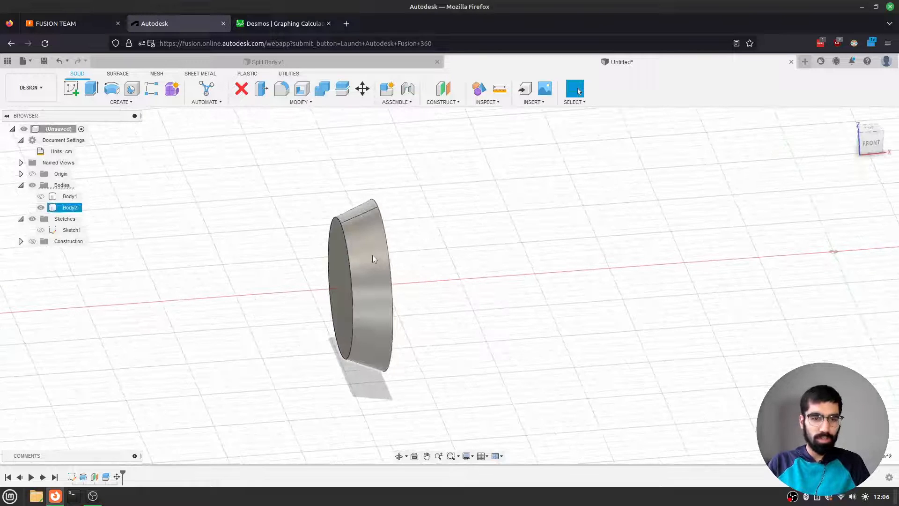
key("m")
left_click(373, 255)
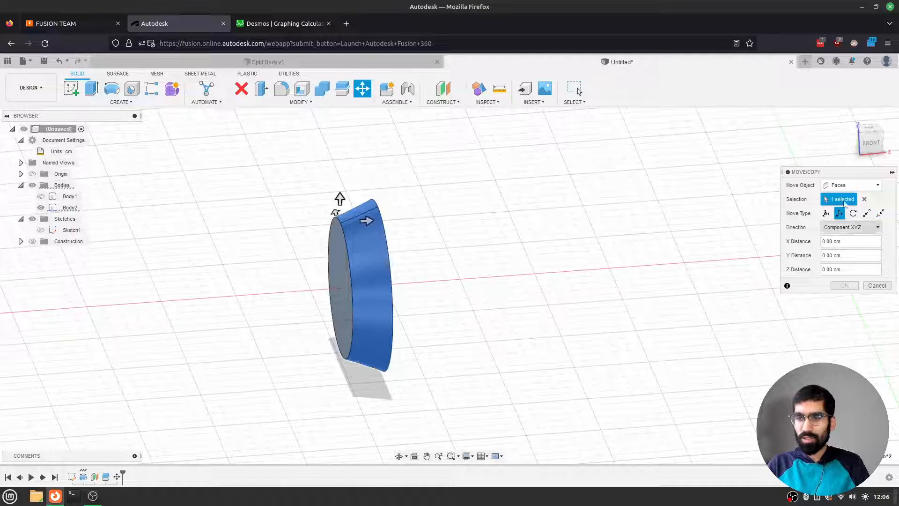
left_click(851, 185)
left_click(840, 206)
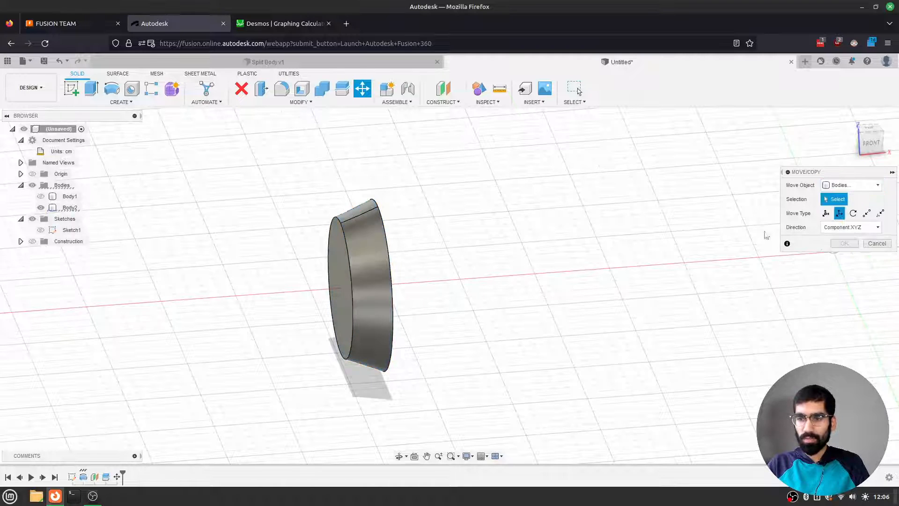
left_click(369, 276)
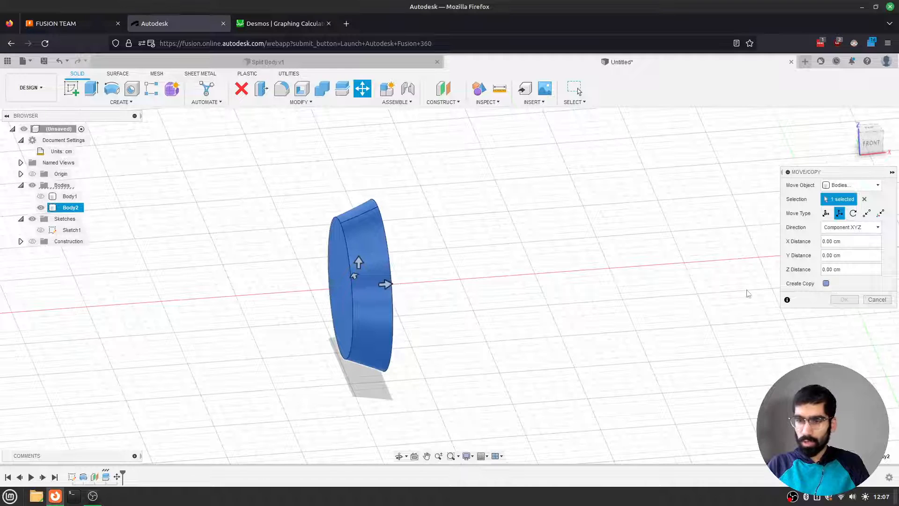
left_click_drag(385, 284, 504, 275)
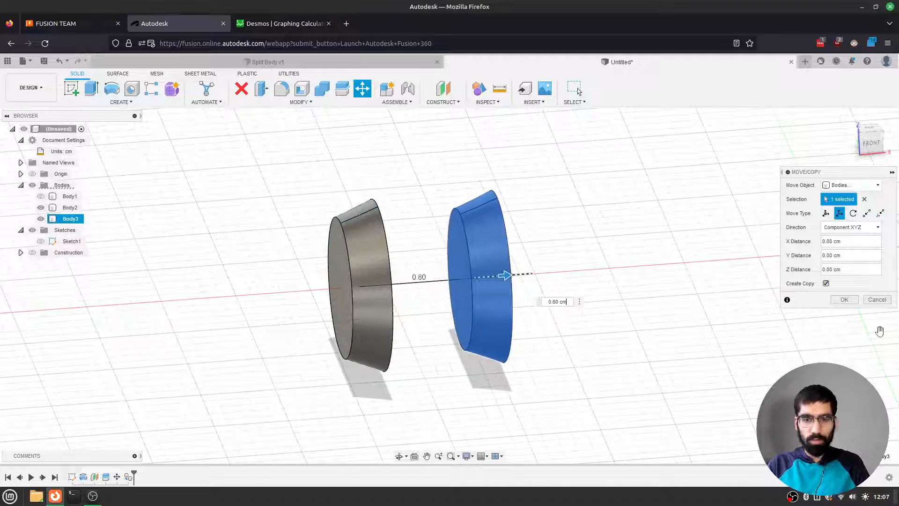
left_click(844, 299)
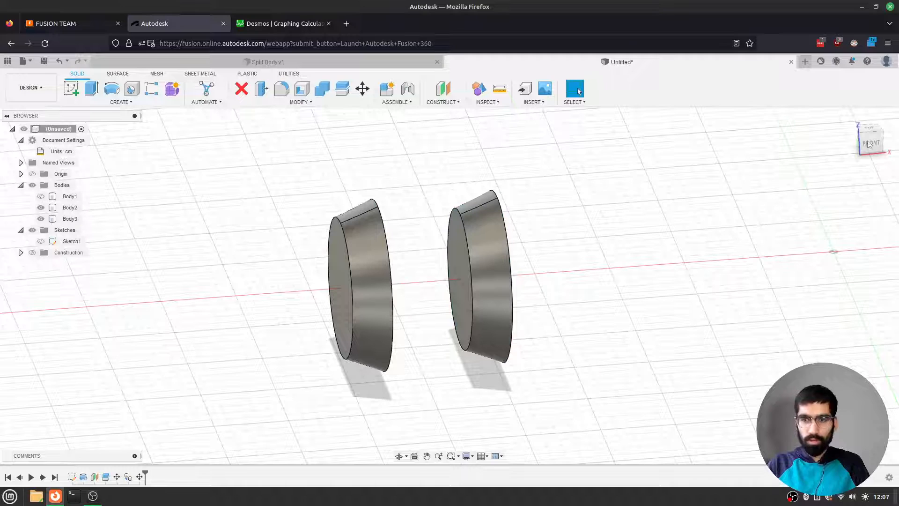
- Extrude the larger flat face of the copied slice, Body3, by -0.25 cm with the Join operation to make a straight-sided disk
left_click(825, 144)
left_click(506, 269)
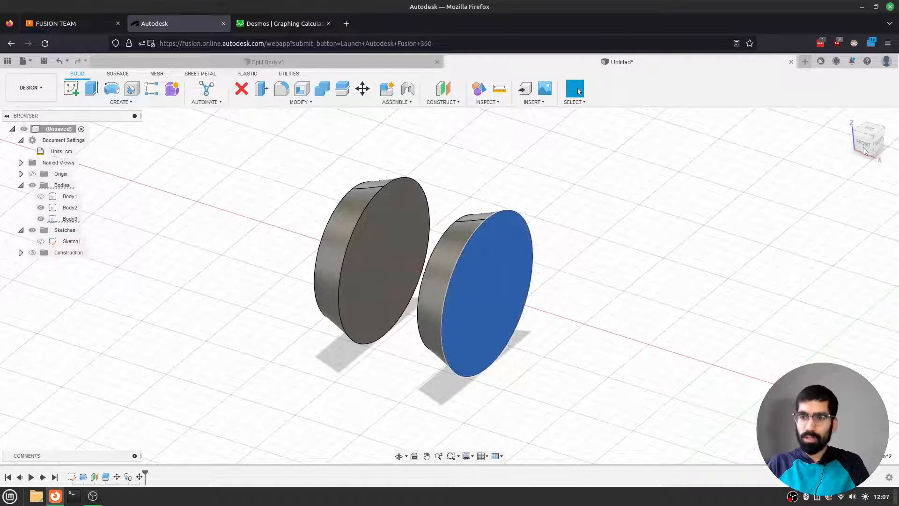
left_click_drag(895, 137, 898, 118)
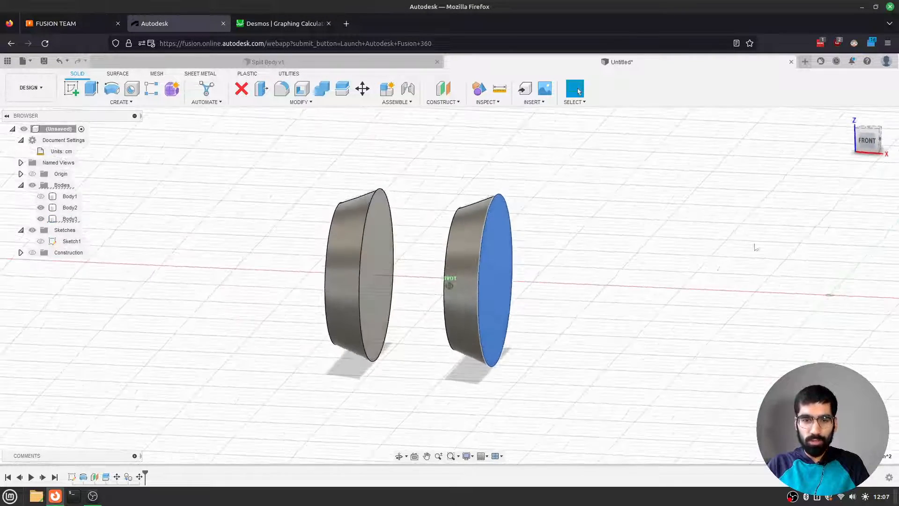
key("e")
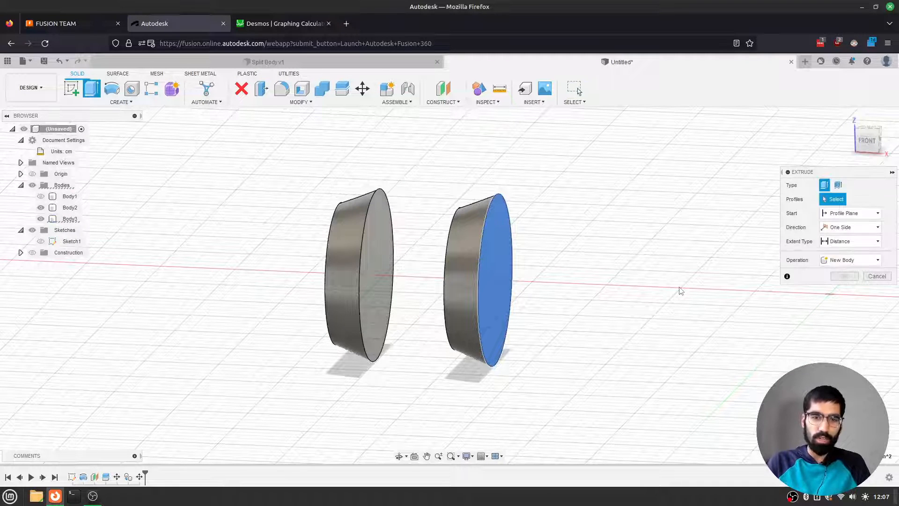
left_click_drag(512, 261, 480, 267)
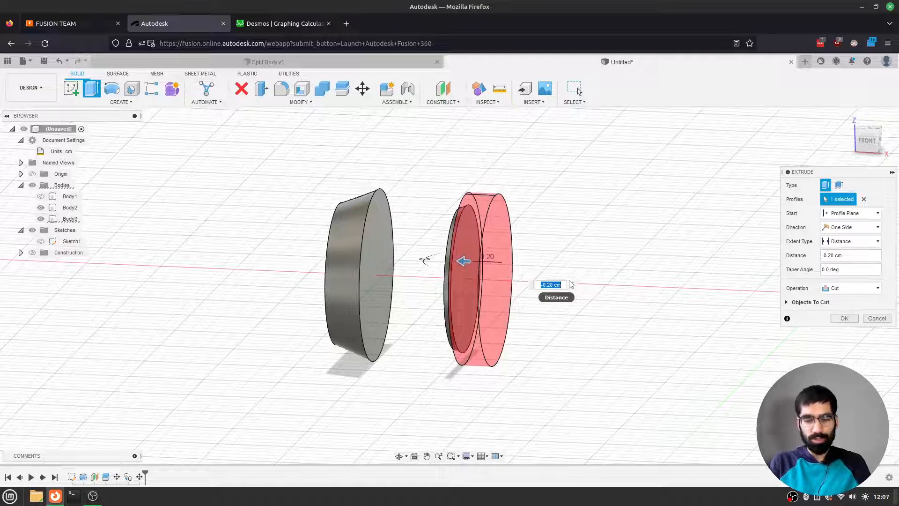
type("-0.25")
key("Return")
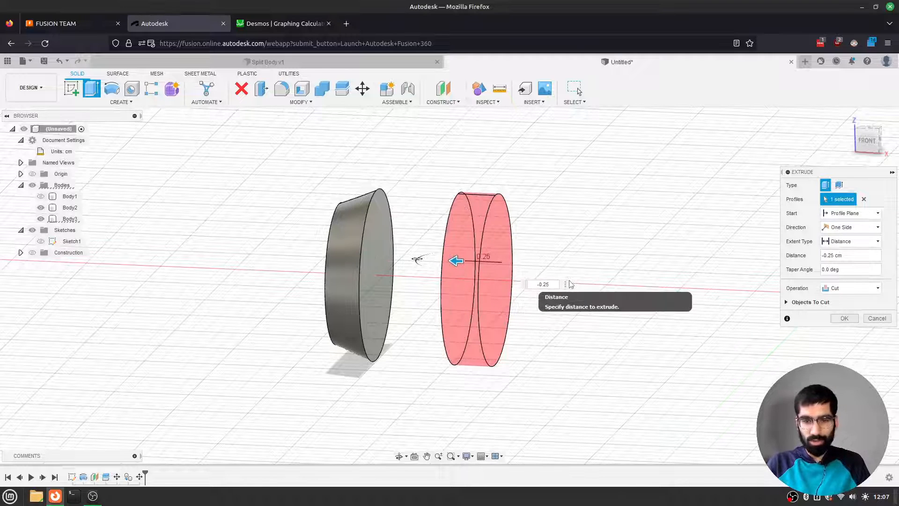
left_click(849, 288)
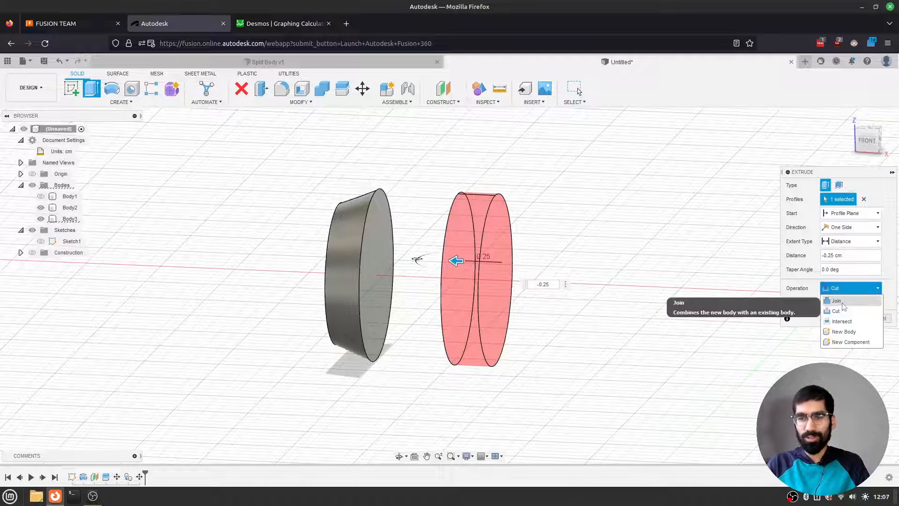
left_click(838, 301)
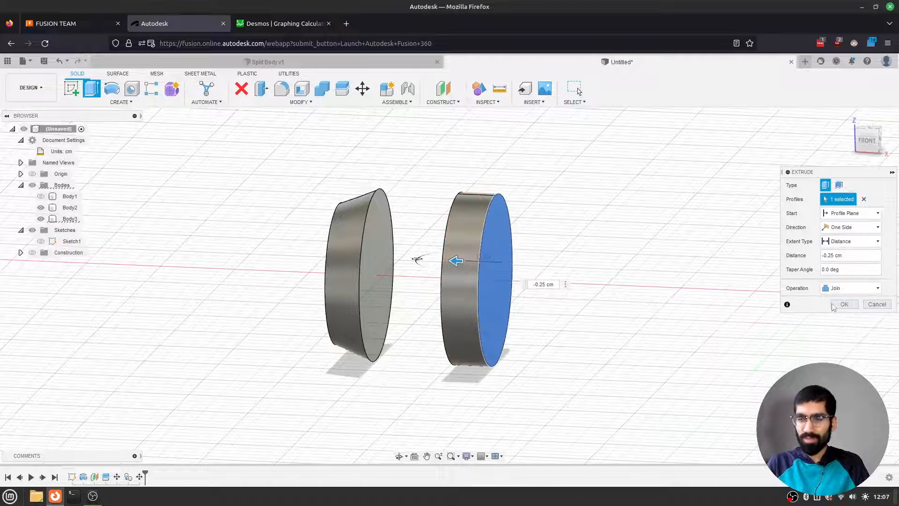
left_click(833, 305)
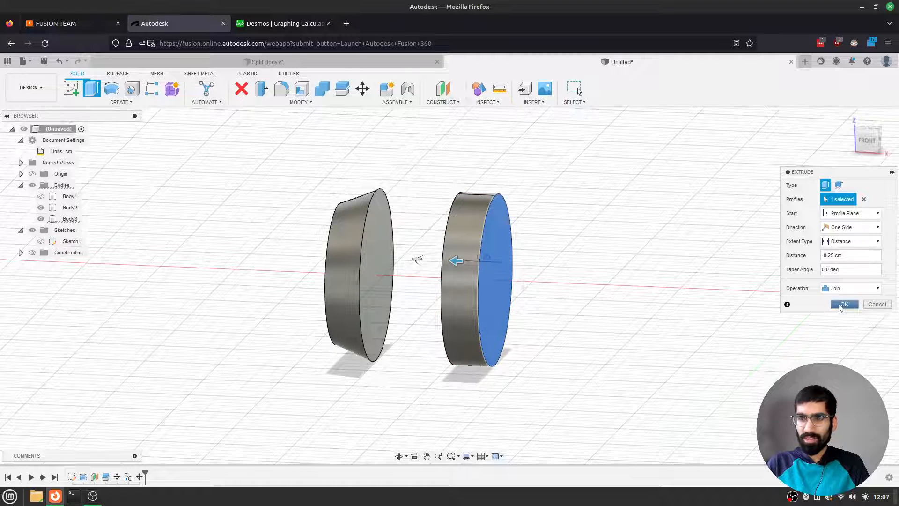
- Compare the sloped rim of Body2 with the straight rim of Body3 from the front, the right side and oblique angles
left_click(866, 140)
left_click(482, 213)
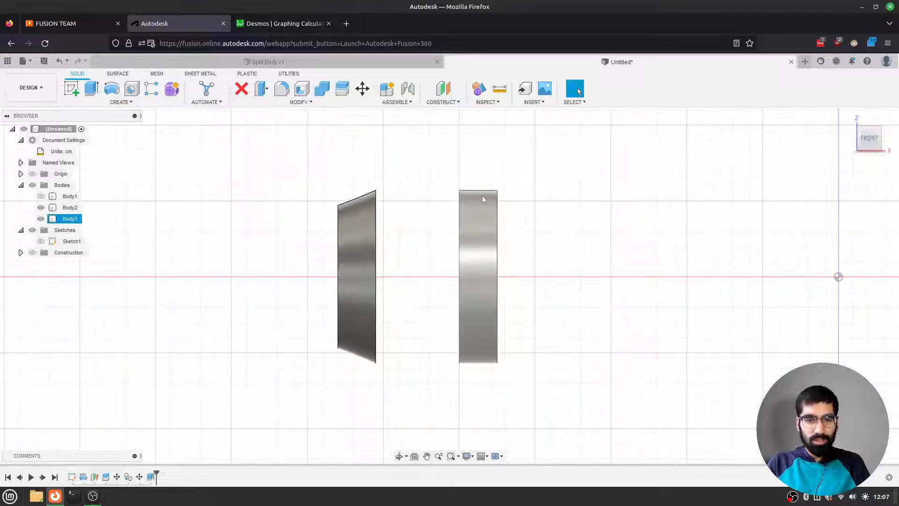
left_click(412, 196)
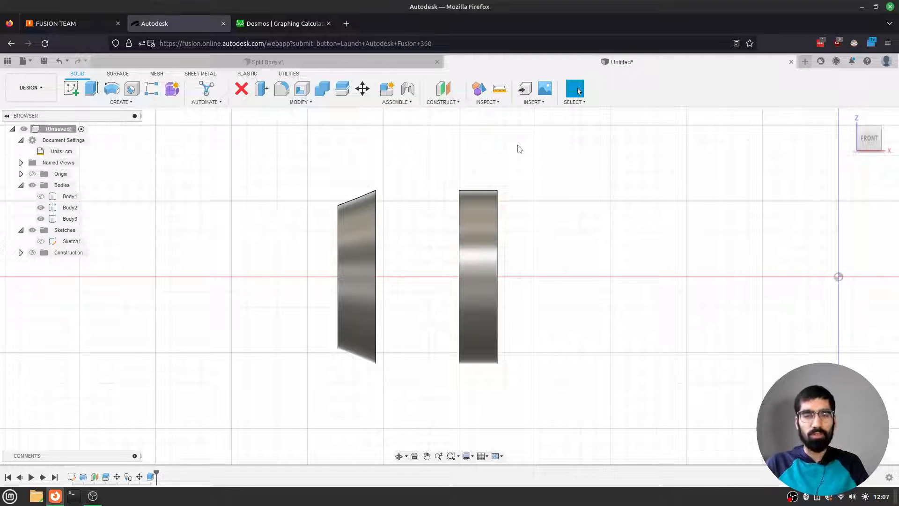
mouse_move(864, 140)
left_mouse_down()
mouse_move(831, 161)
mouse_move(723, 199)
mouse_move(589, 233)
left_mouse_up()
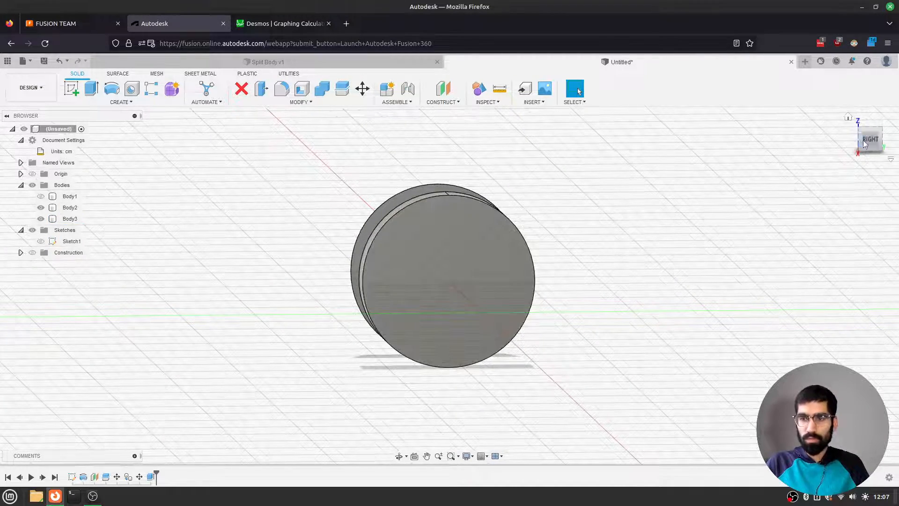
left_click_drag(896, 141, 885, 137)
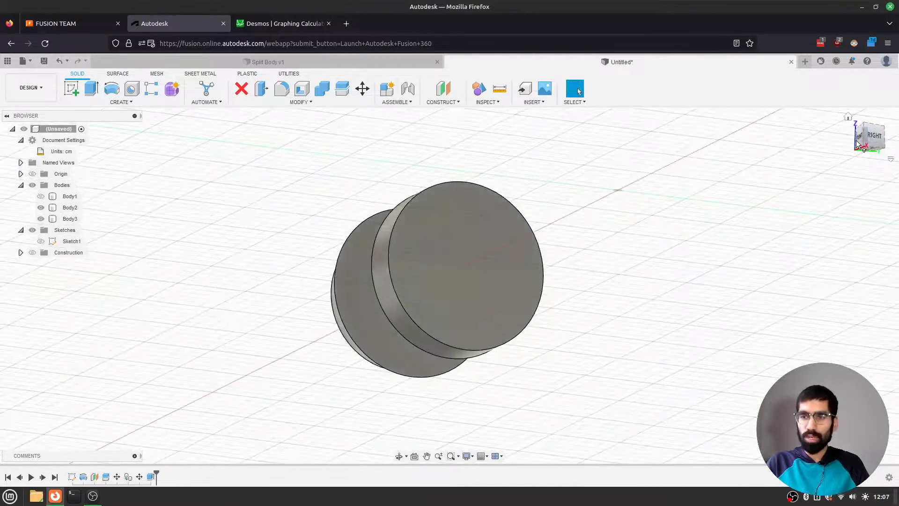
left_click(862, 143)
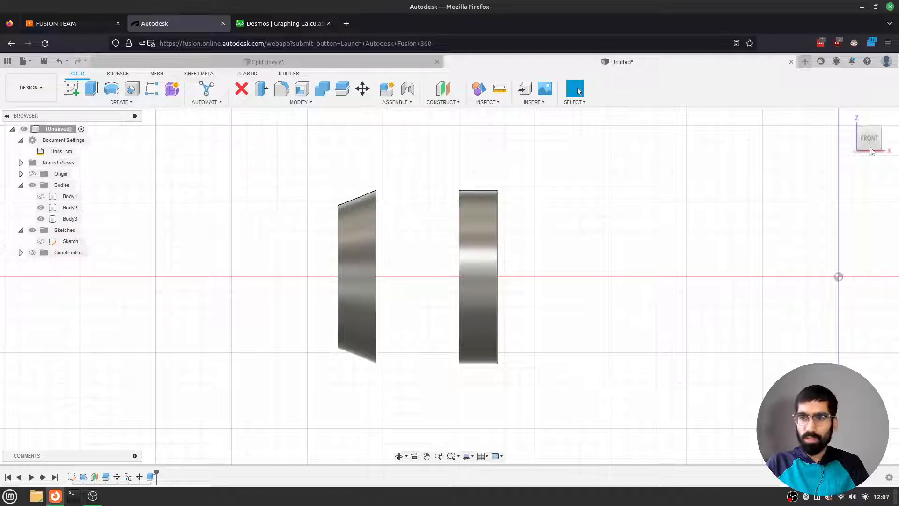
left_click_drag(872, 140, 869, 140)
middle_click_drag(449, 286, 475, 269, "shift")
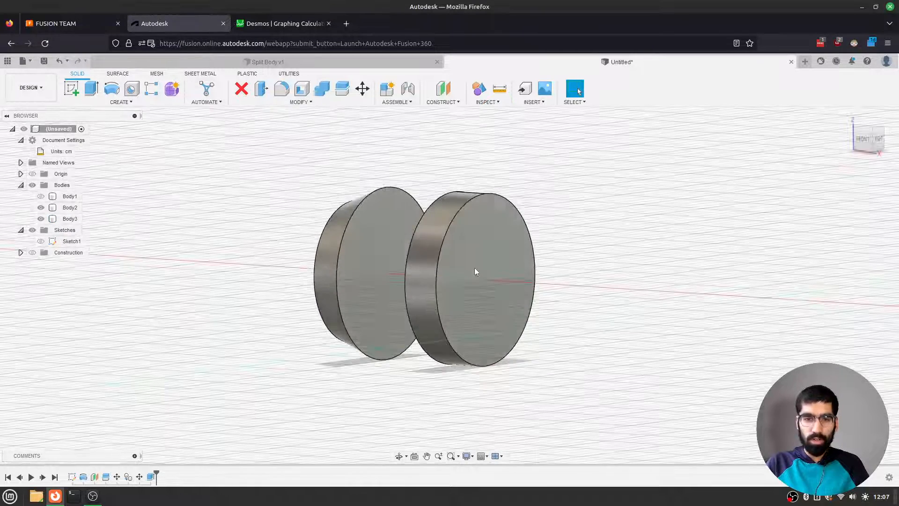
left_click(522, 250)
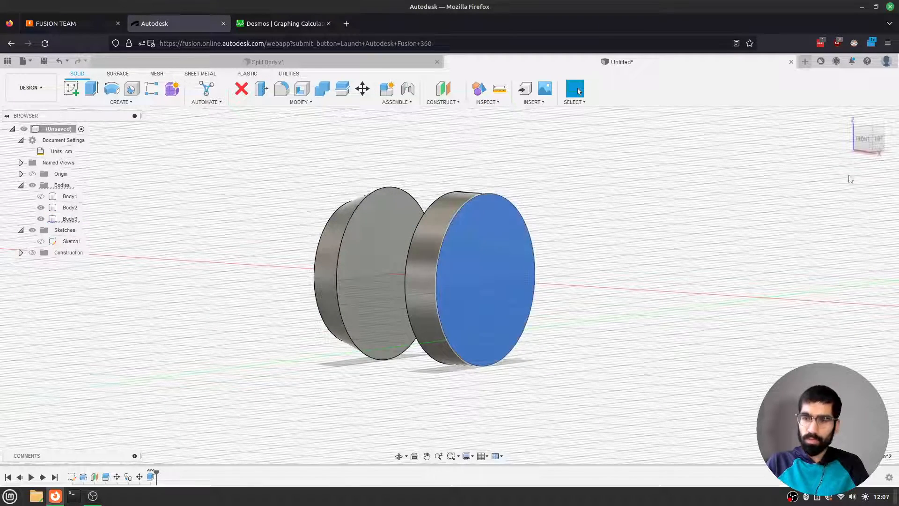
left_click_drag(871, 146, 895, 146)
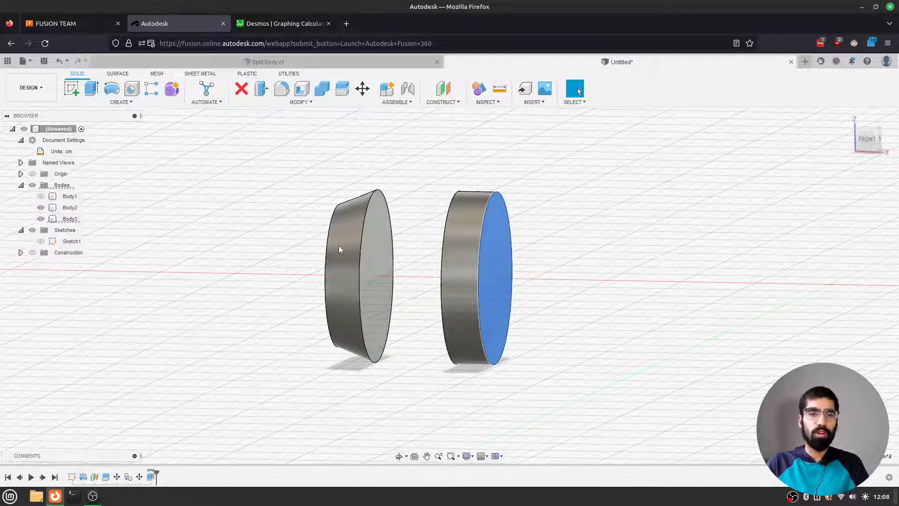
left_click(863, 140)
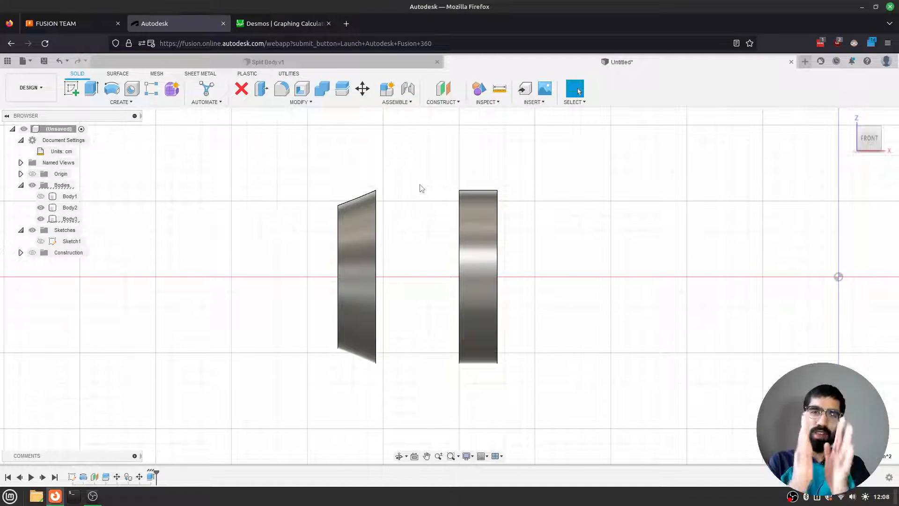
left_click(347, 231)
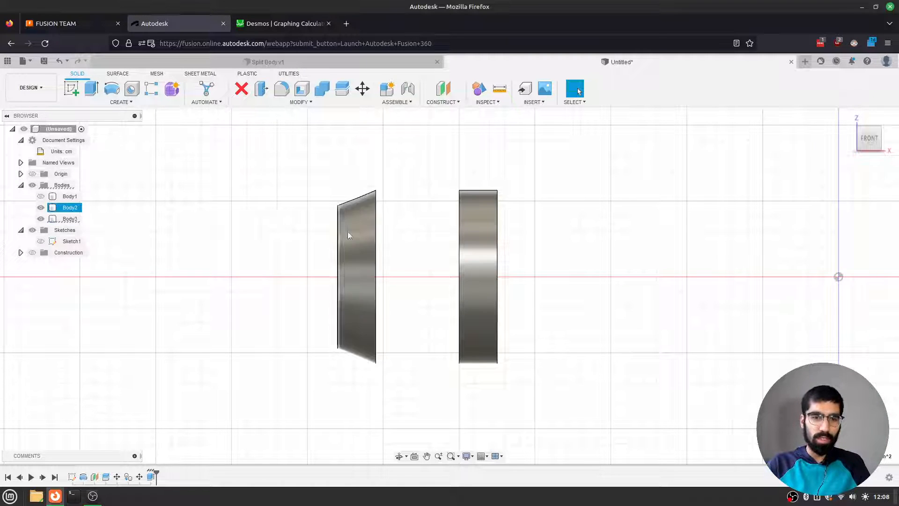
left_click(323, 221)
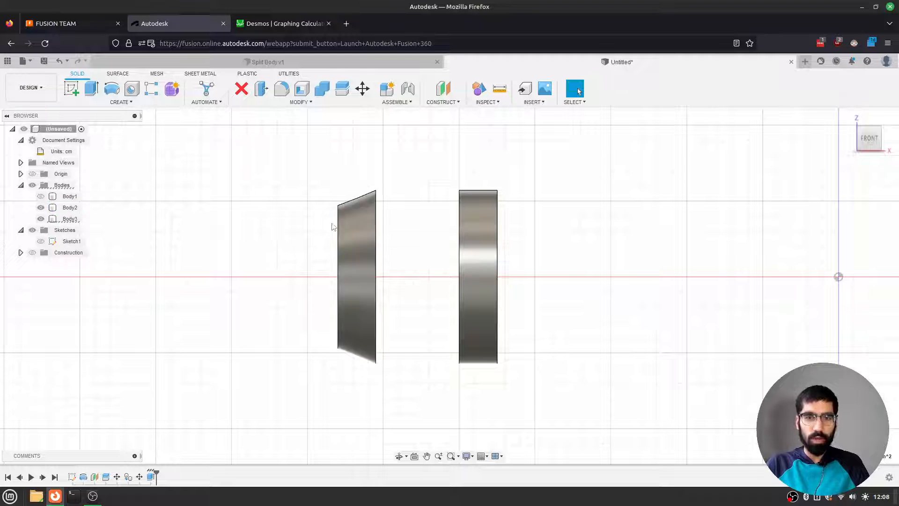
- Show Body1 again and view the main solid together with the tapered slice and the straight disk
left_click(41, 196)
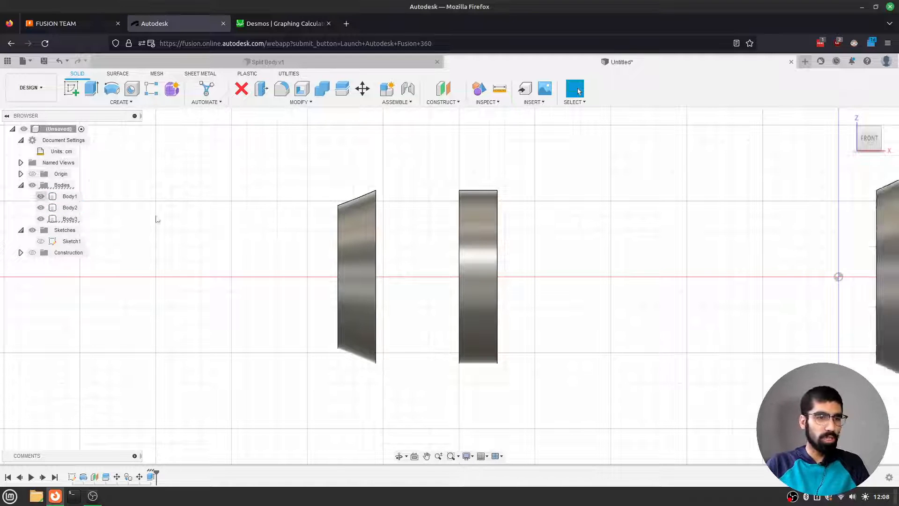
scroll(679, 234, "up", 3)
scroll(683, 229, "down", 6)
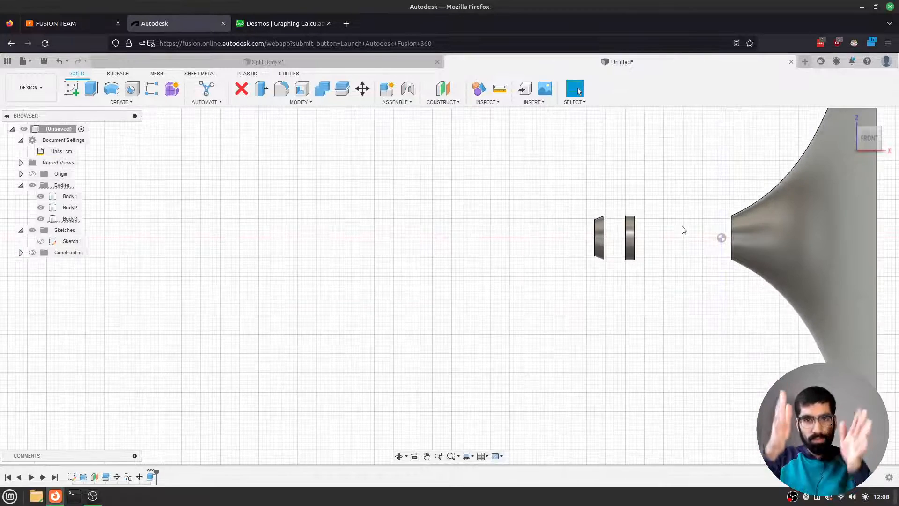
scroll(692, 227, "down", 3)
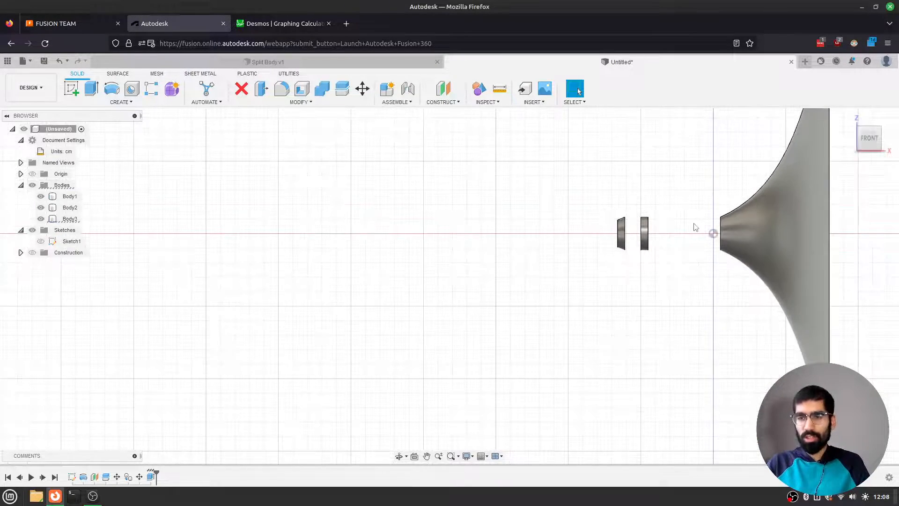
mouse_move(869, 138)
left_mouse_down()
mouse_move(821, 187)
mouse_move(735, 208)
mouse_move(613, 202)
mouse_move(552, 176)
mouse_move(515, 181)
mouse_move(702, 204)
mouse_move(796, 180)
mouse_move(852, 155)
mouse_move(850, 145)
left_mouse_up()
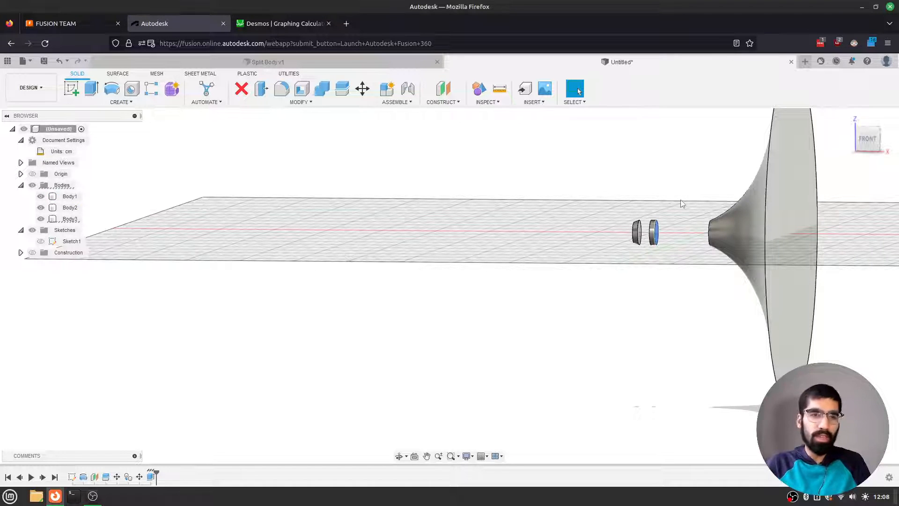
- Switch to the Split Body v1 design and examine the sliced solid of revolution close up from near the front
left_click(365, 62)
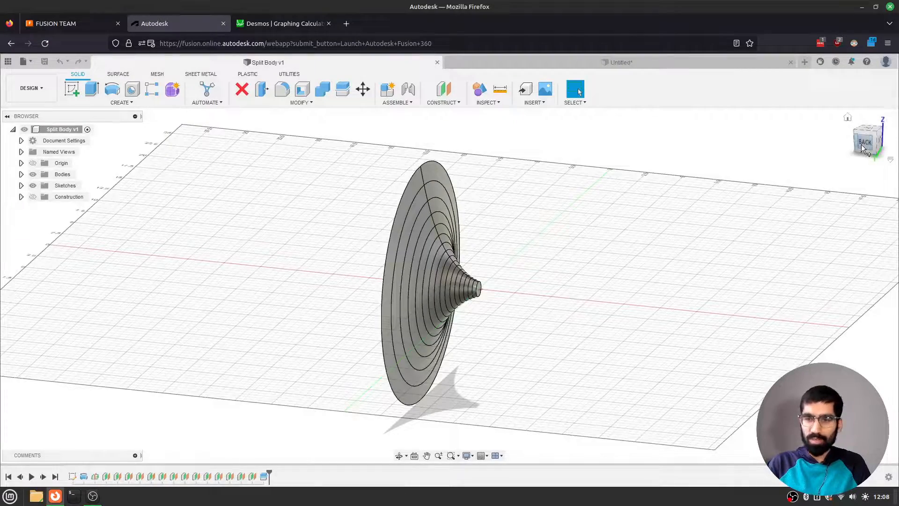
left_click_drag(823, 145, 657, 135)
middle_click_drag(448, 284, 510, 263, "shift")
scroll(431, 281, "up", 5)
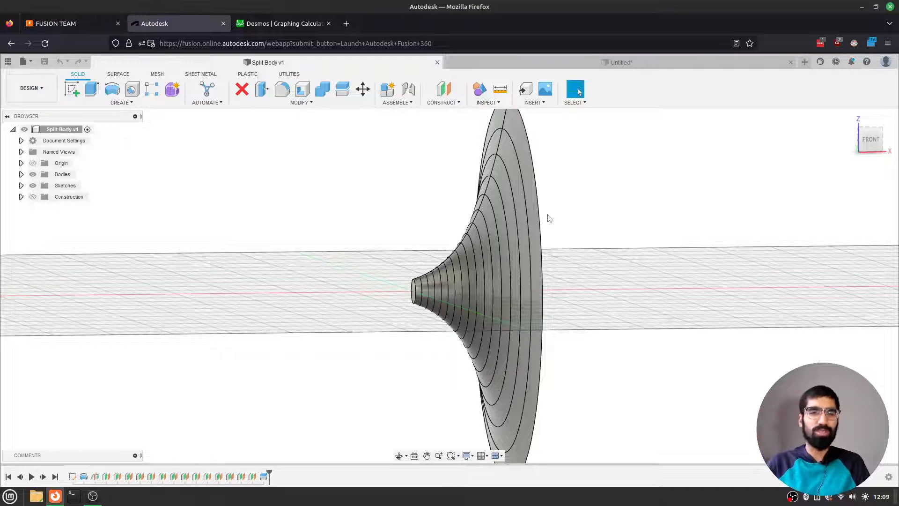
- Switch to the Fusion Team viewer and fully explode the Split Body model into its separate slices
left_click(74, 26)
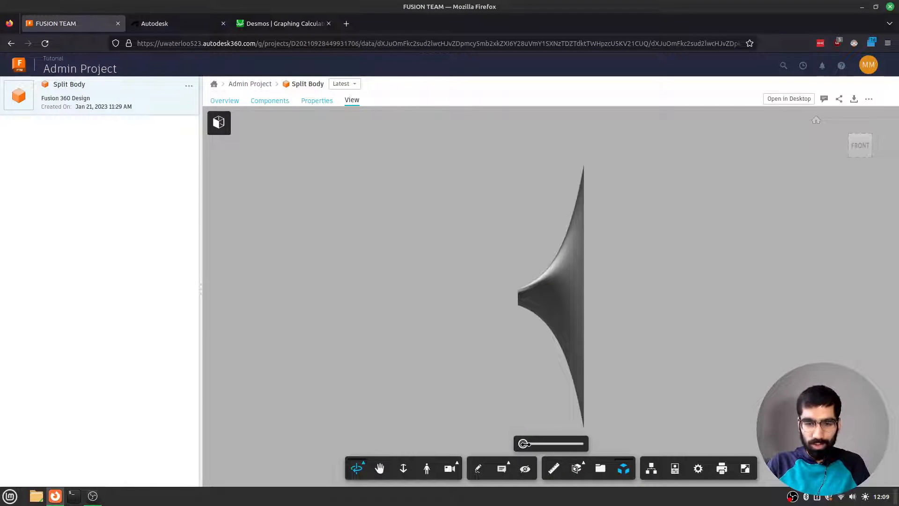
left_click_drag(524, 444, 548, 444)
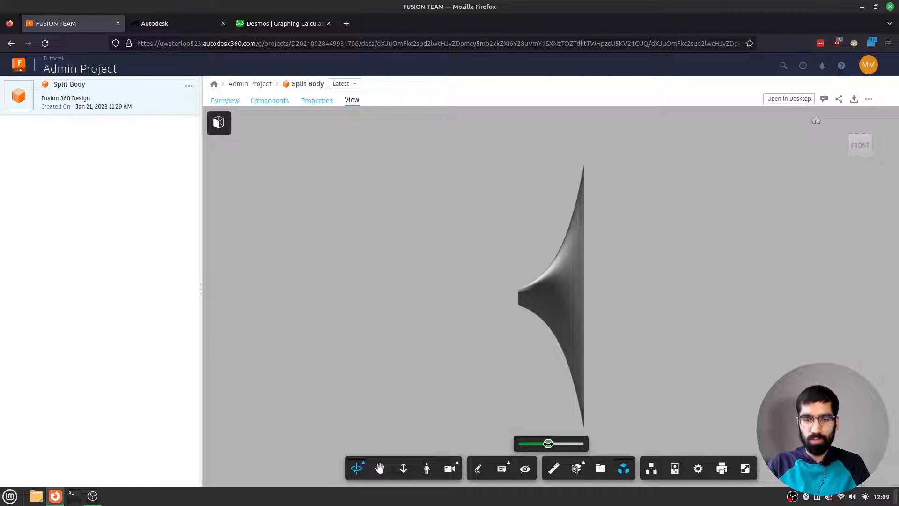
left_click_drag(548, 444, 612, 441)
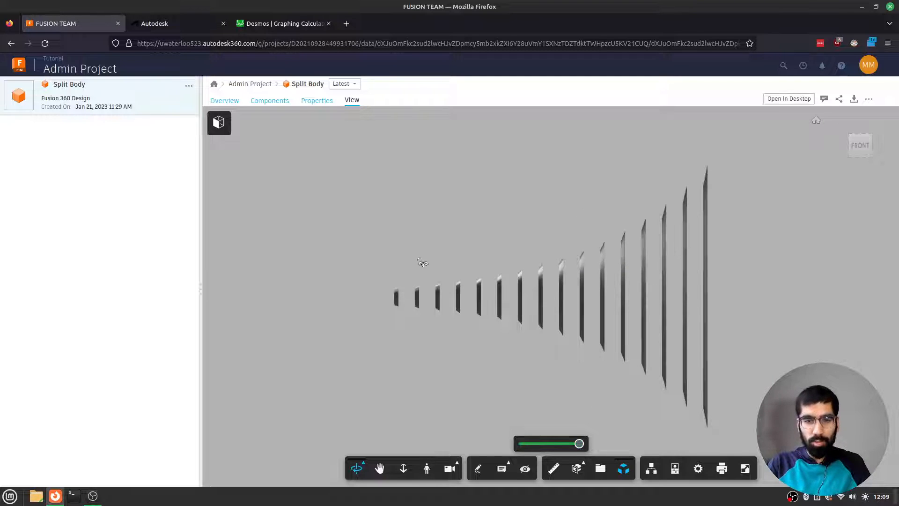
- Examine the exploded slices' sloped rims up close from the front and from behind, and view the whole row
left_click_drag(419, 261, 477, 285)
scroll(477, 286, "up", 5)
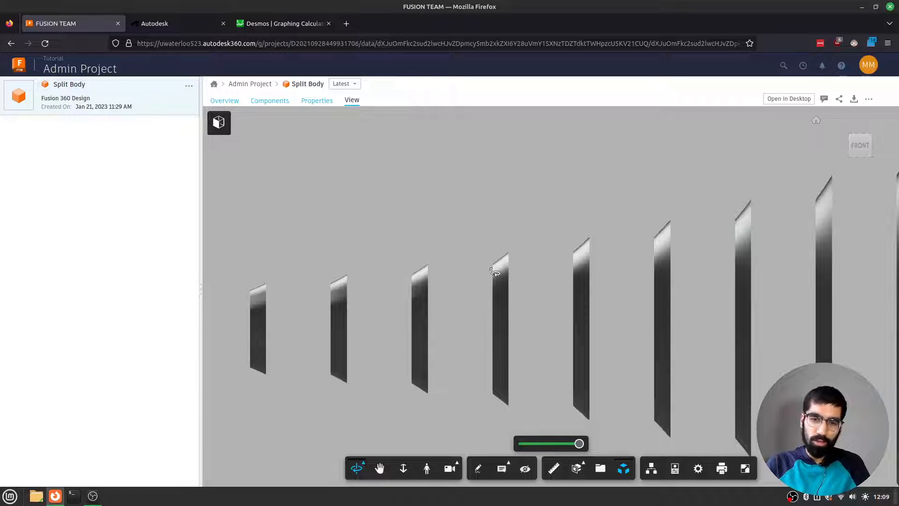
left_click_drag(861, 146, 8, 128)
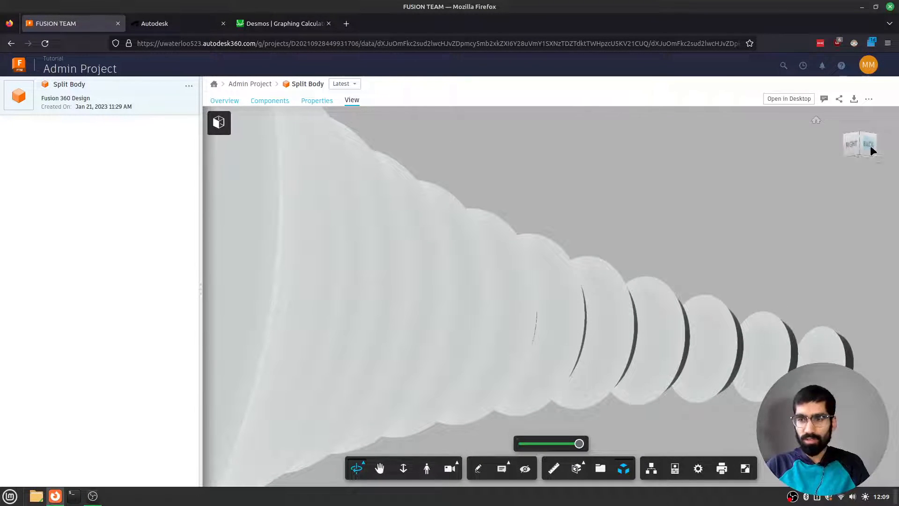
left_click_drag(870, 149, 539, 163)
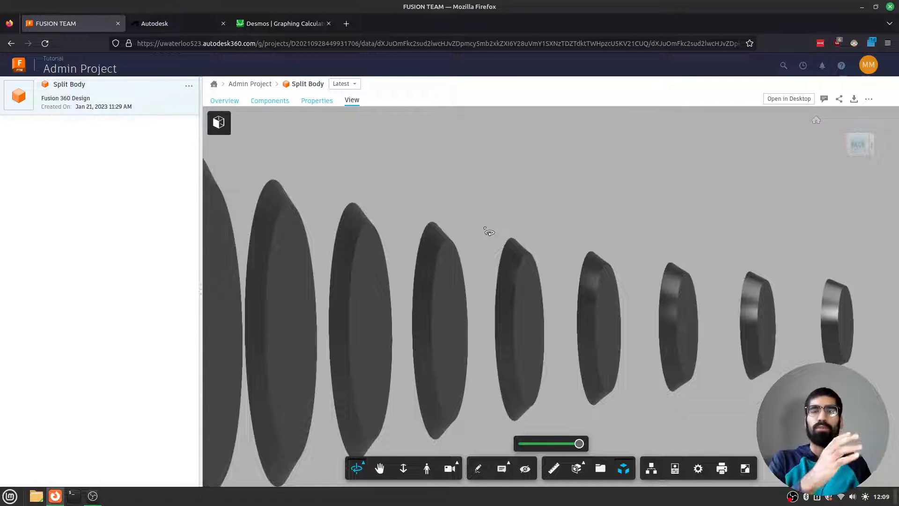
scroll(496, 237, "down", 8)
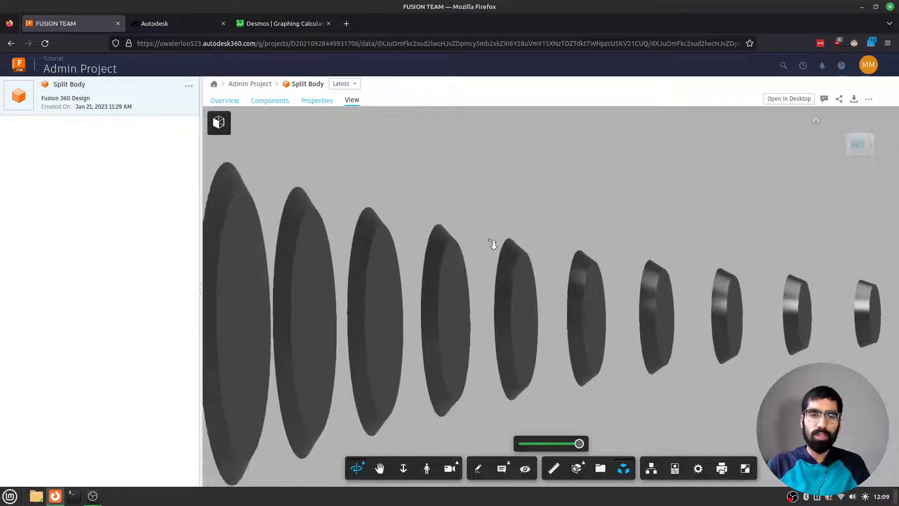
scroll(502, 259, "down", 3)
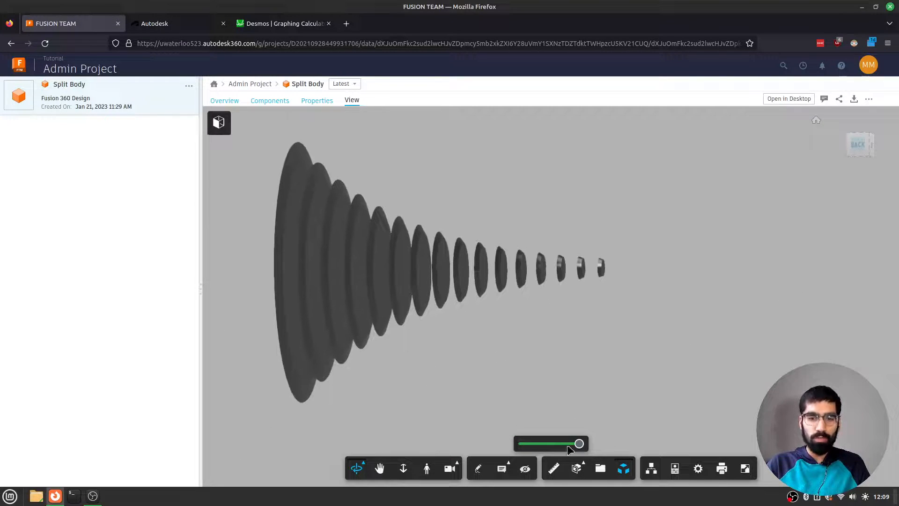
- Collapse the exploded slices back into the whole solid and switch to the Desmos graph of the shaded region
left_click_drag(578, 444, 516, 447)
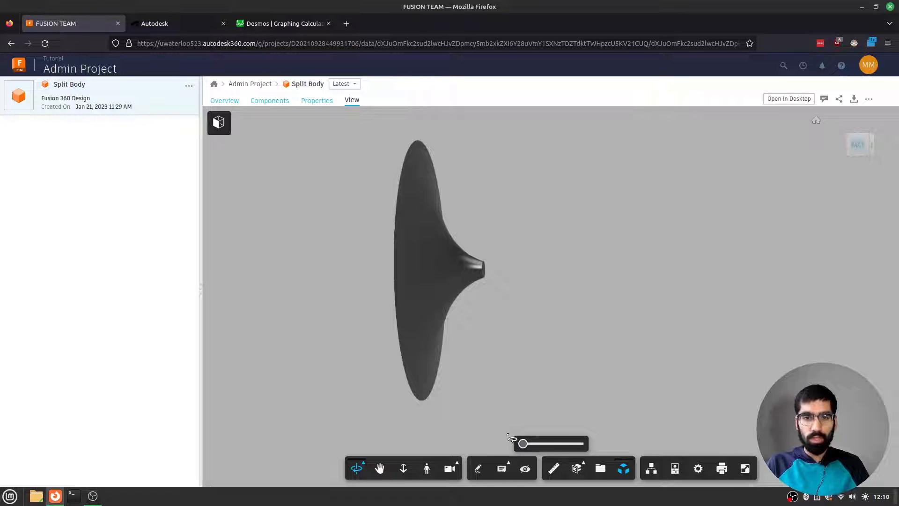
left_click(282, 25)
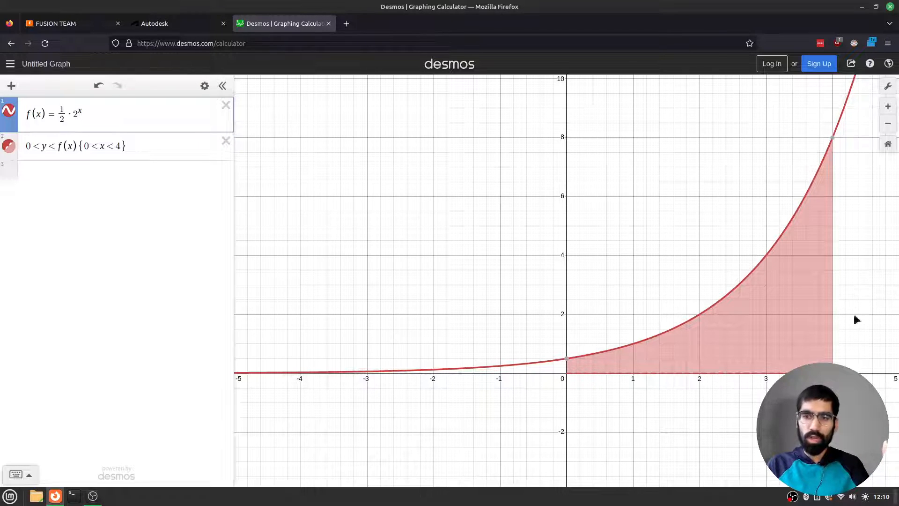
- Switch to the Split Body design in Fusion 360 and show only the BaseShape sketch, with the bodies hidden
left_click(155, 26)
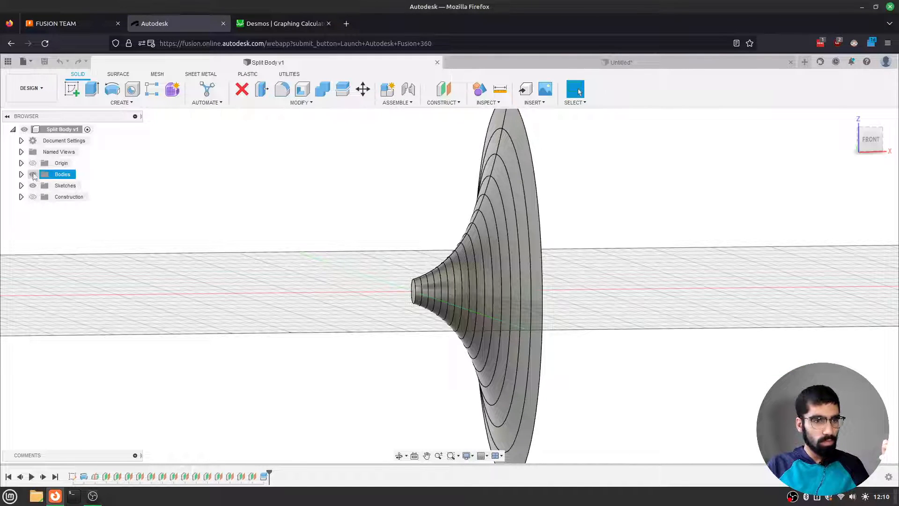
left_click(21, 185)
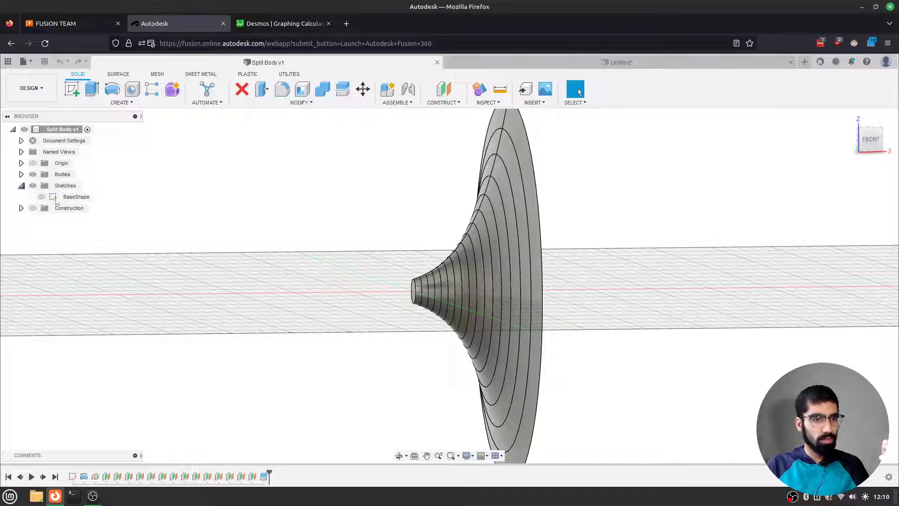
left_click(42, 198)
left_click(33, 174)
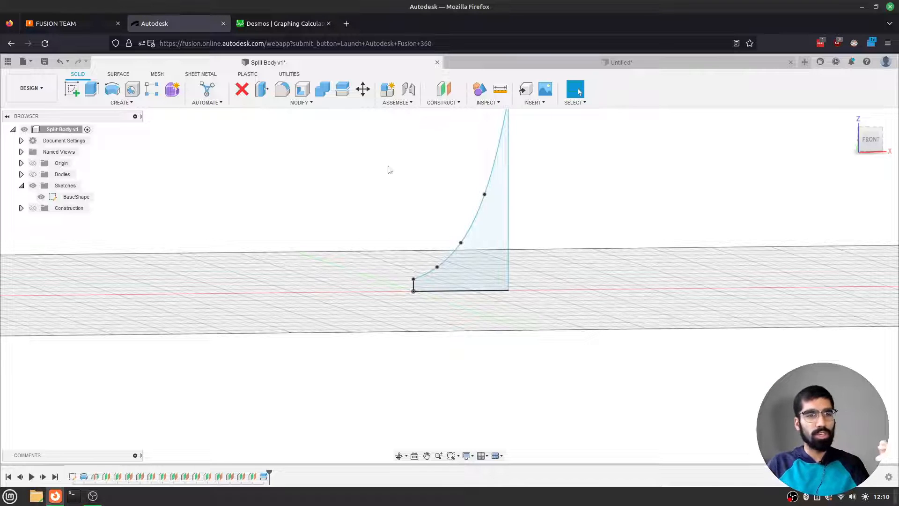
- Hide the BaseShape sketch, show the bodies again, and view the sliced solid from slightly above the front
left_click(42, 198)
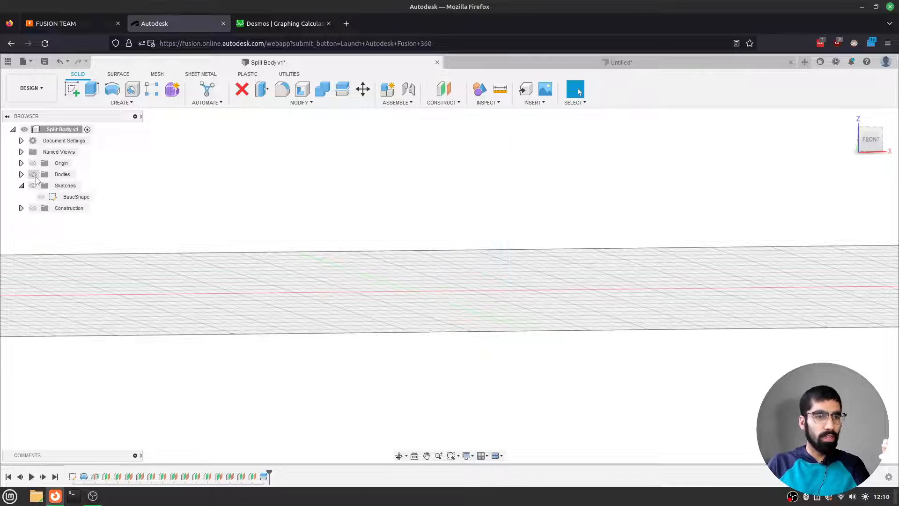
left_click(33, 174)
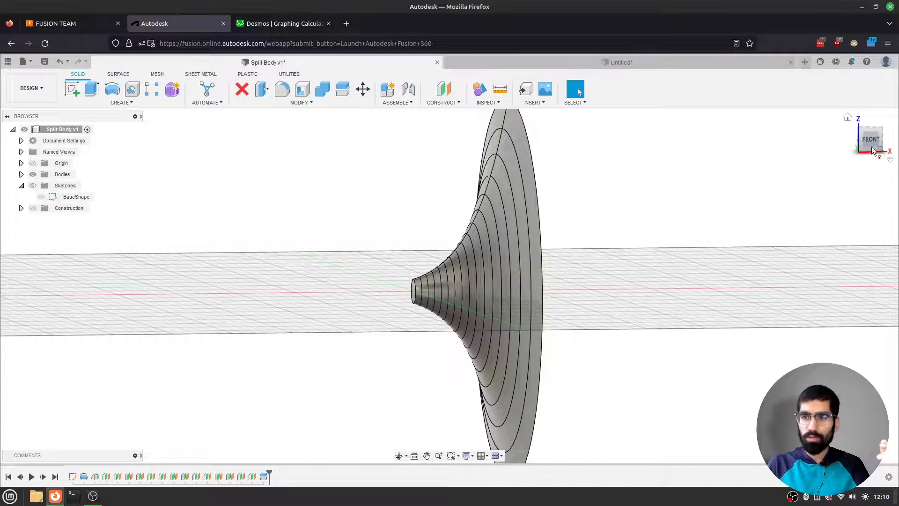
mouse_move(869, 145)
left_mouse_down()
mouse_move(581, 180)
mouse_move(545, 152)
mouse_move(557, 164)
mouse_move(613, 162)
left_mouse_up()
mouse_move(374, 184)
left_mouse_down()
mouse_move(380, 169)
mouse_move(357, 191)
mouse_move(302, 148)
mouse_move(315, 147)
left_mouse_up()
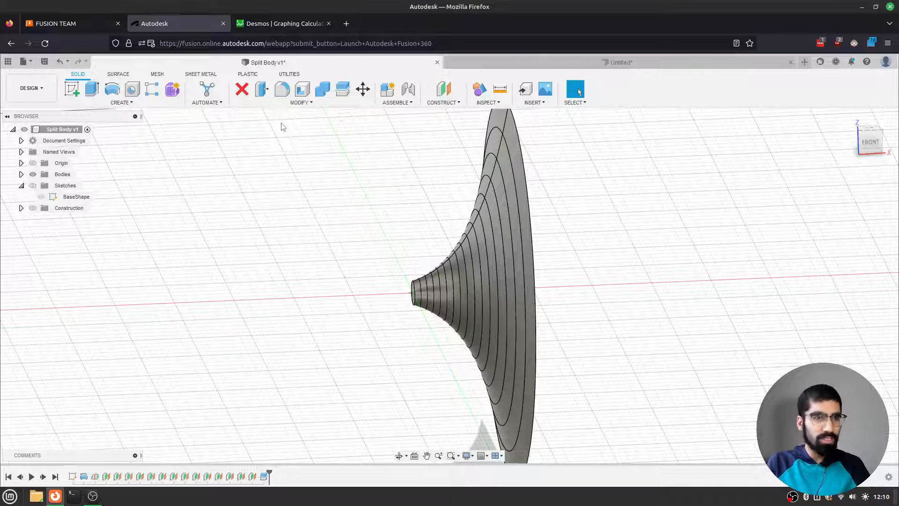
- Switch to the Fusion Team viewer, fully explode the Split Body model, and view its slices edge-on from the back and the front
left_click(51, 26)
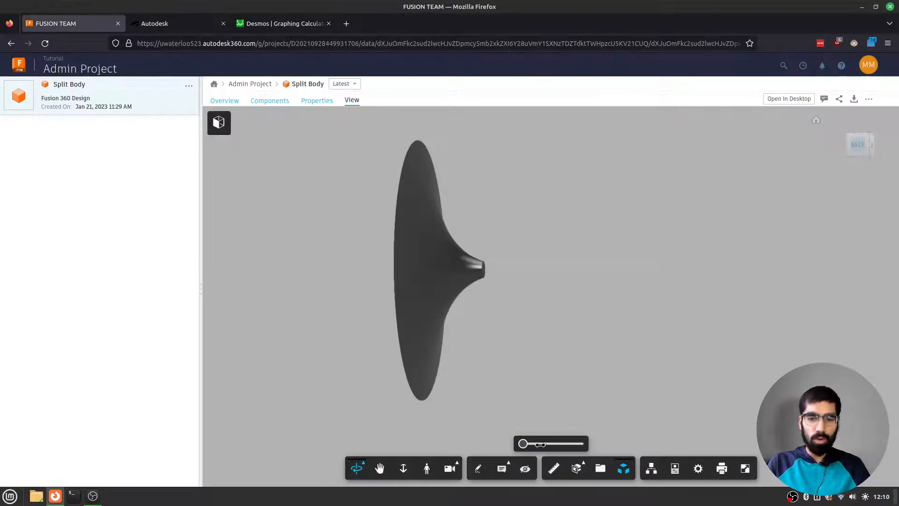
left_click_drag(523, 444, 592, 442)
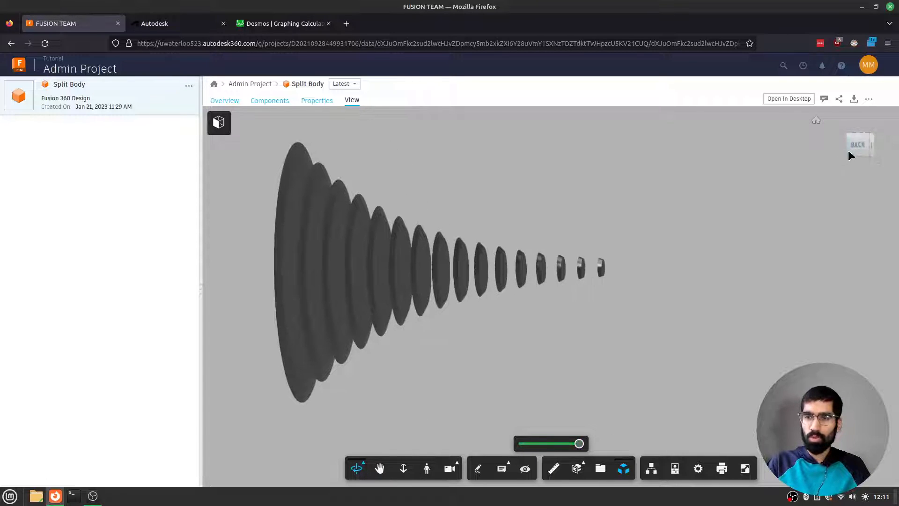
left_click(859, 145)
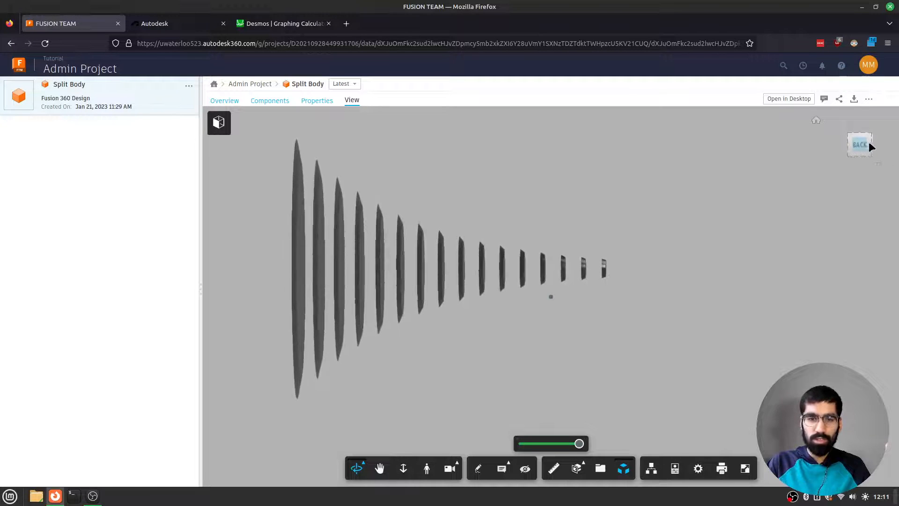
mouse_move(885, 142)
left_mouse_down()
mouse_move(811, 149)
mouse_move(889, 145)
left_mouse_up()
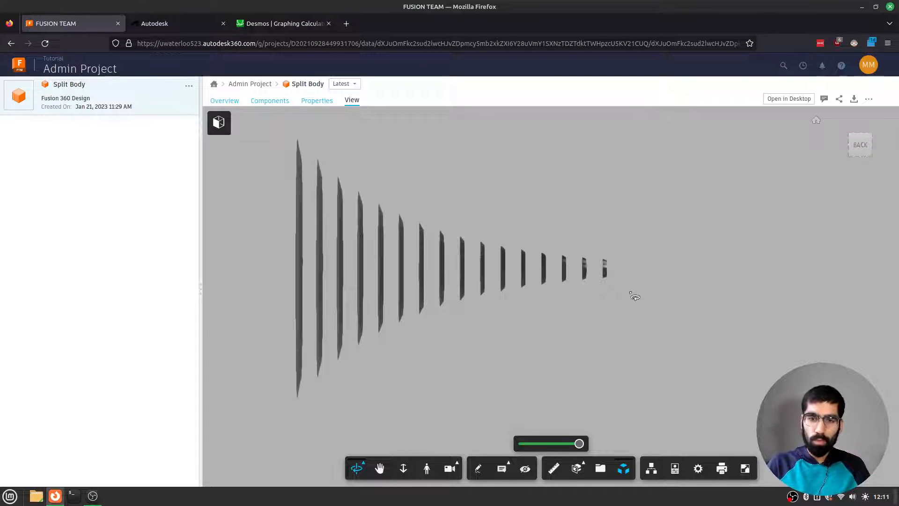
mouse_move(630, 295)
left_mouse_down()
mouse_move(399, 290)
mouse_move(349, 309)
mouse_move(213, 309)
mouse_move(506, 305)
mouse_move(613, 335)
mouse_move(535, 343)
mouse_move(843, 315)
mouse_move(773, 335)
mouse_move(638, 333)
mouse_move(648, 327)
left_mouse_up()
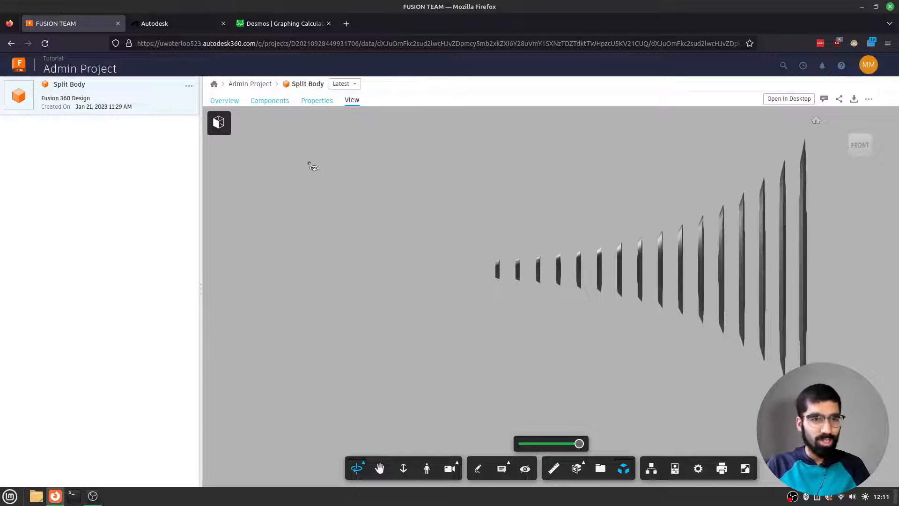
- Compare the shaded region in Desmos with the sliced solid in Fusion 360, and return to the front view of the exploded slices in Fusion Team
left_click(178, 24)
left_click(261, 28)
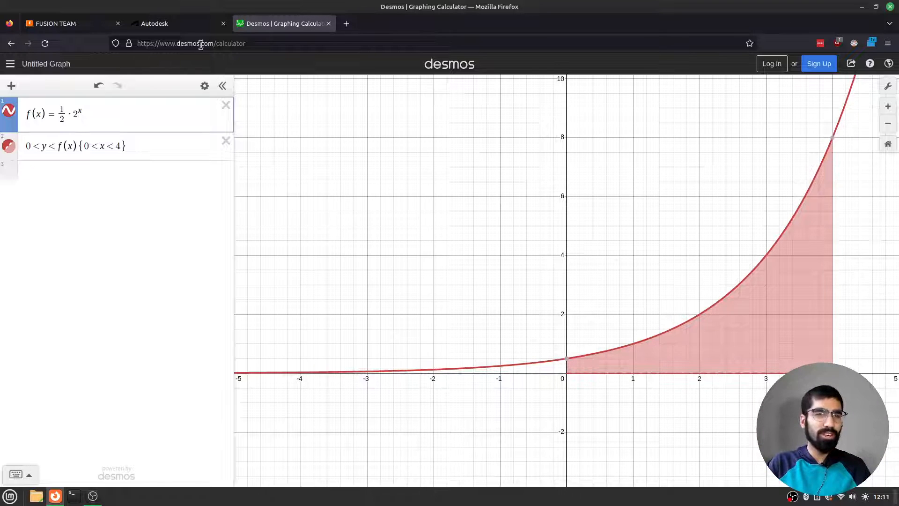
left_click(187, 28)
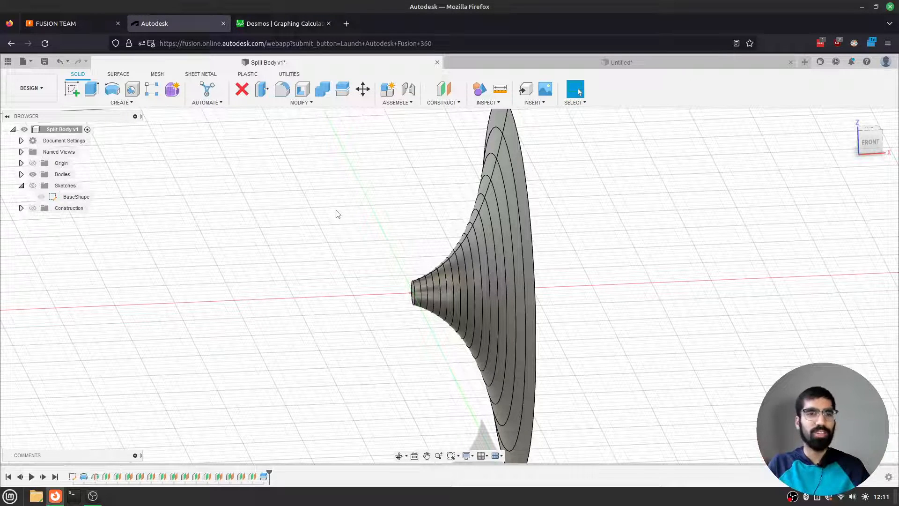
left_click(290, 23)
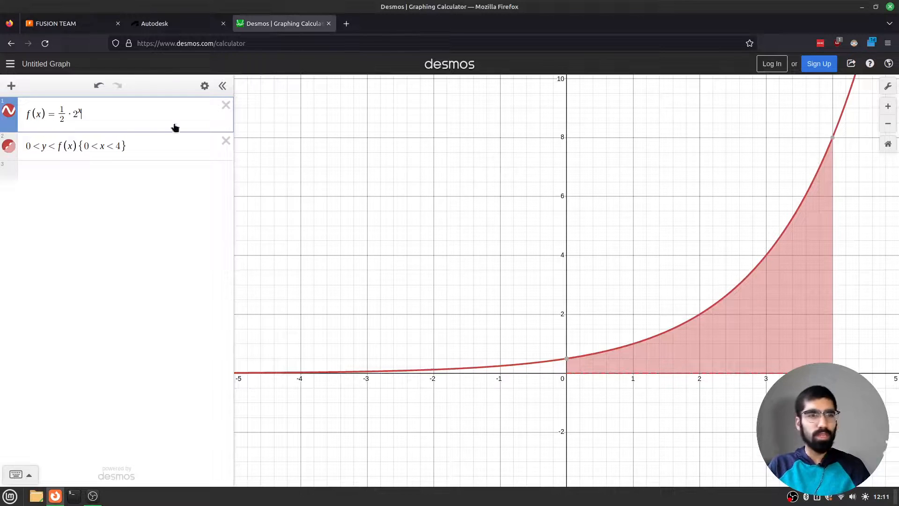
left_click(64, 24)
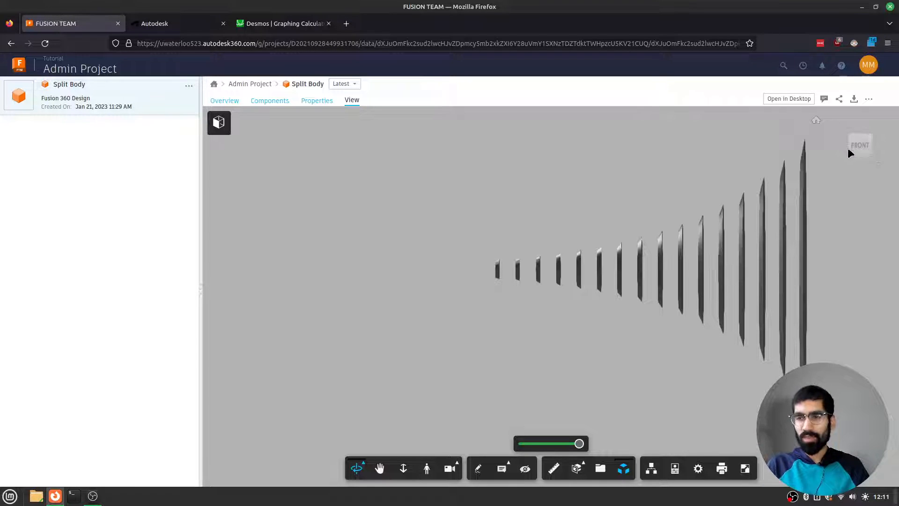
mouse_move(861, 142)
left_mouse_down()
mouse_move(796, 144)
mouse_move(864, 141)
left_mouse_up()
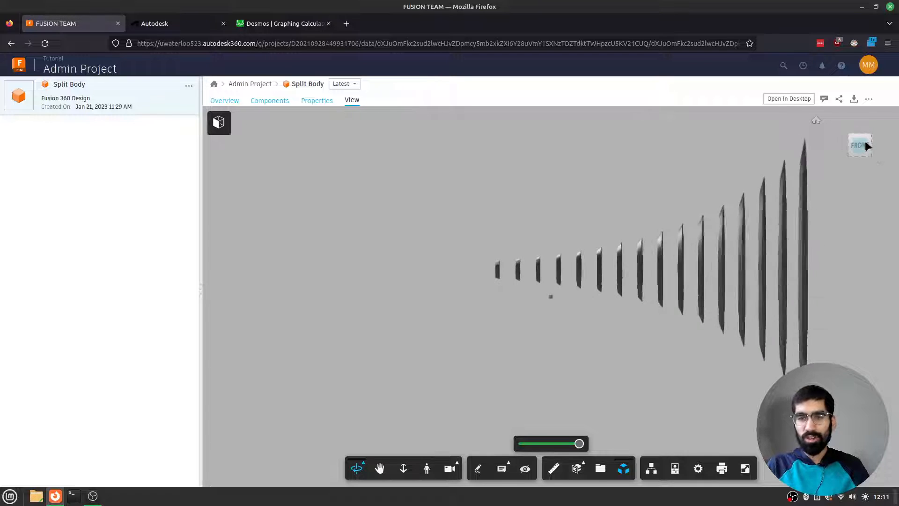